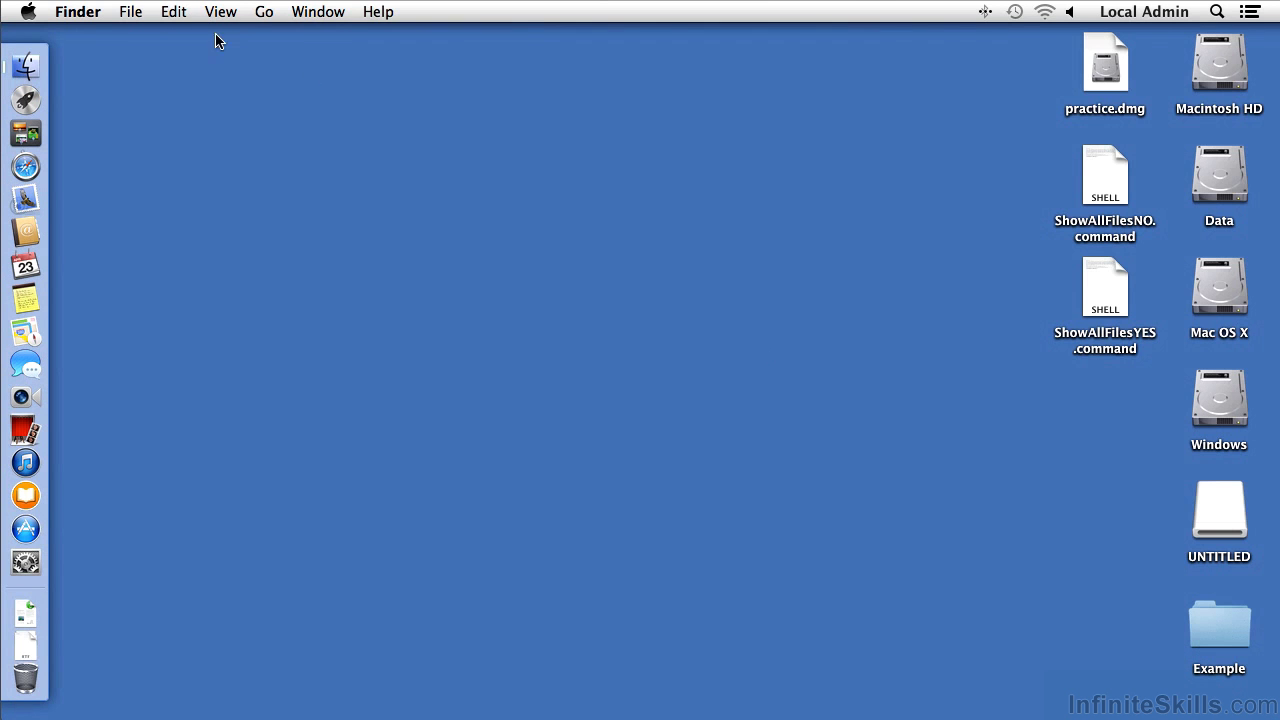
- Browse from the computer's volumes to the Library folder inside System on Macintosh HD
click(263, 16)
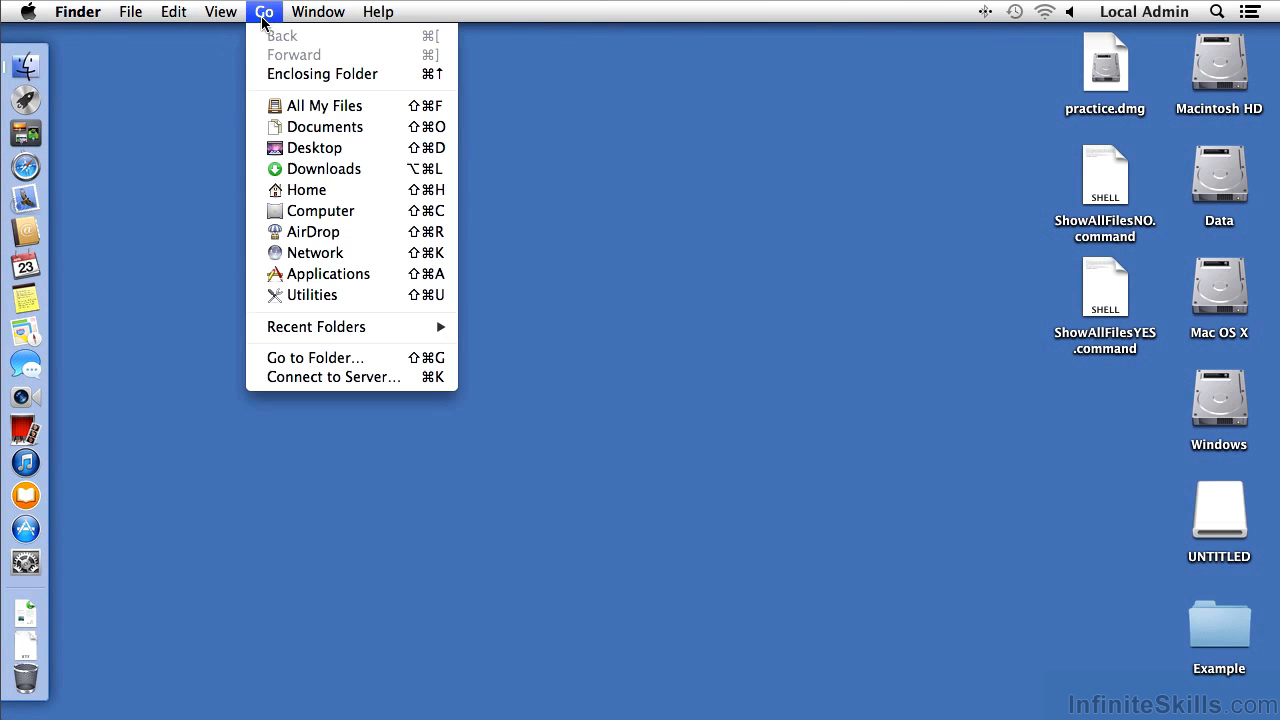
click(298, 211)
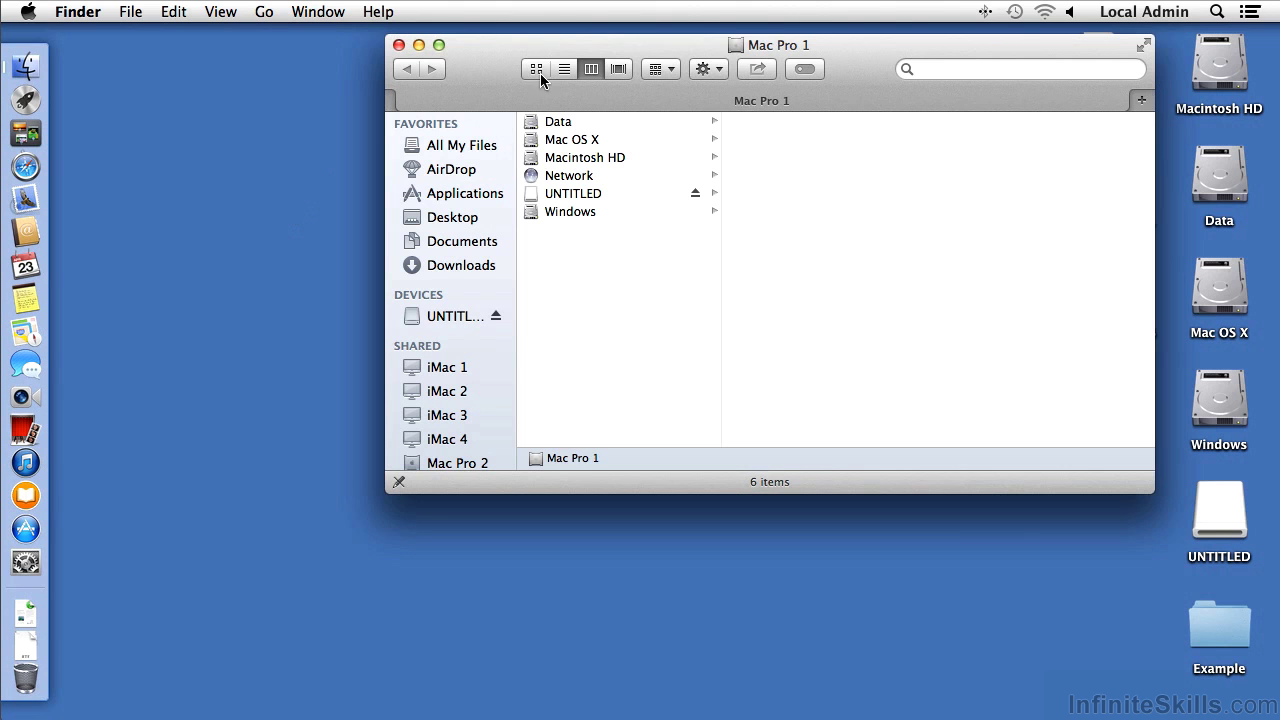
click(562, 162)
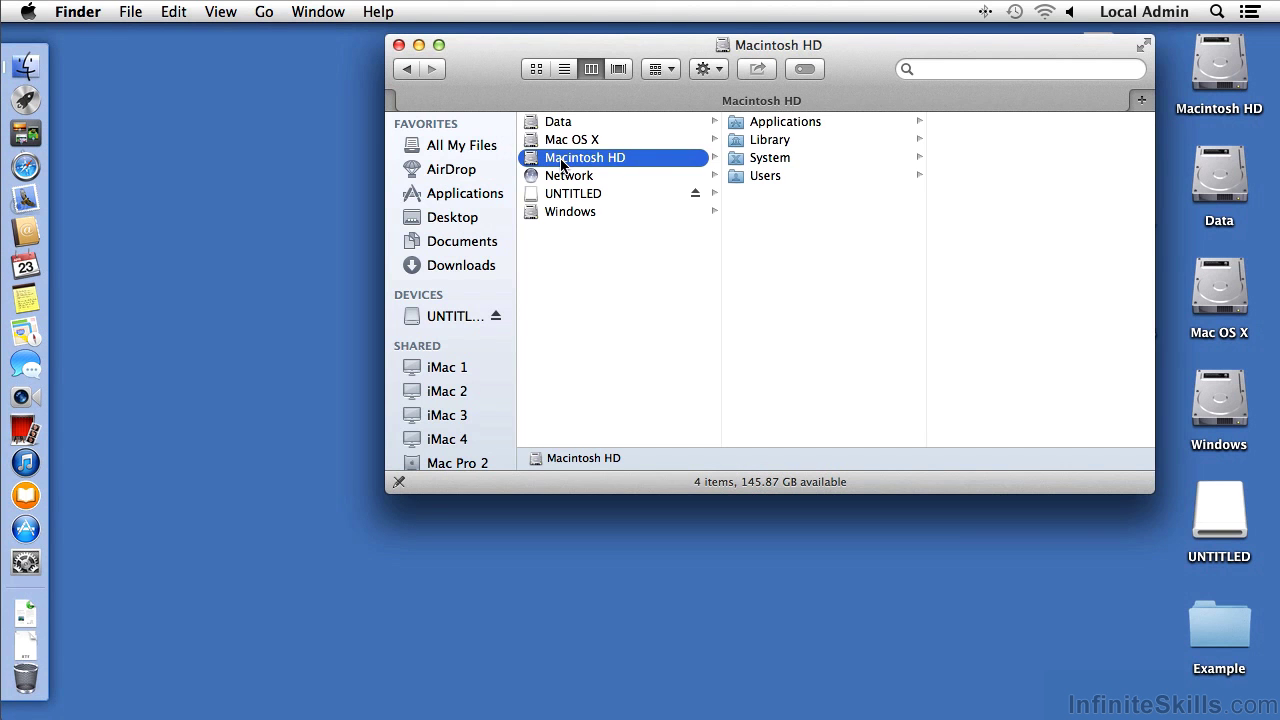
click(786, 160)
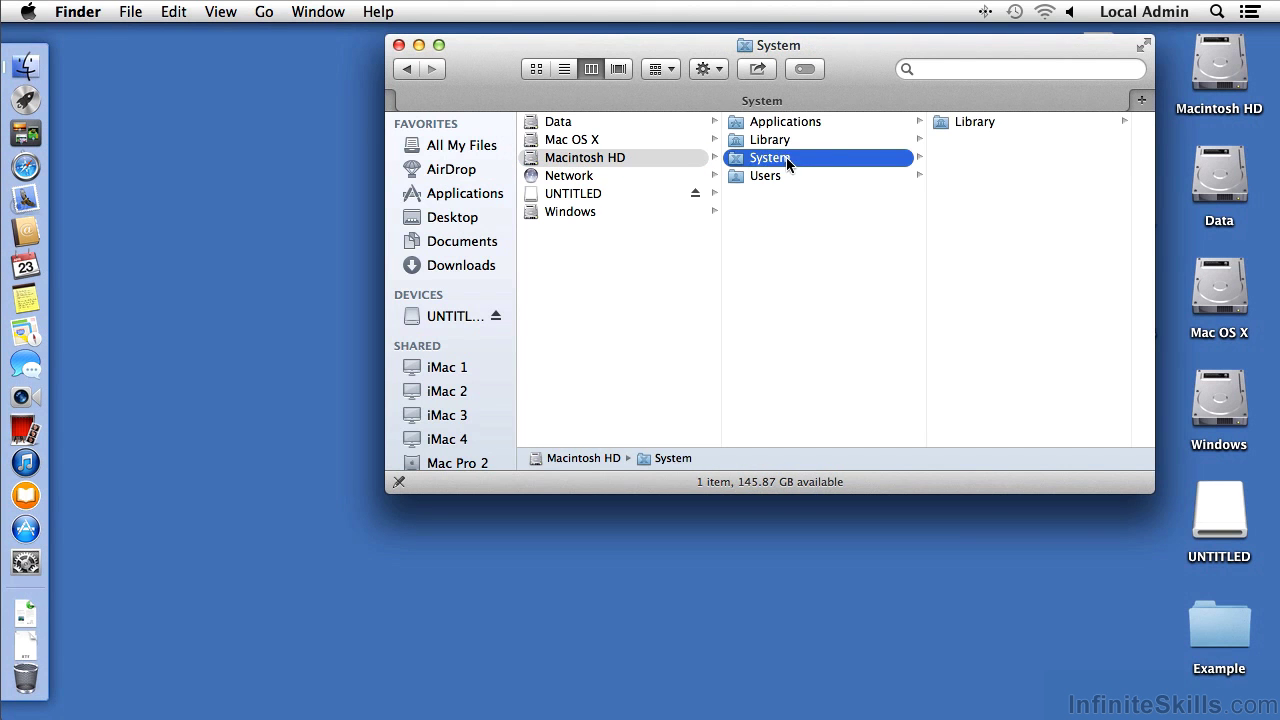
click(964, 123)
drag(872, 77, 594, 82)
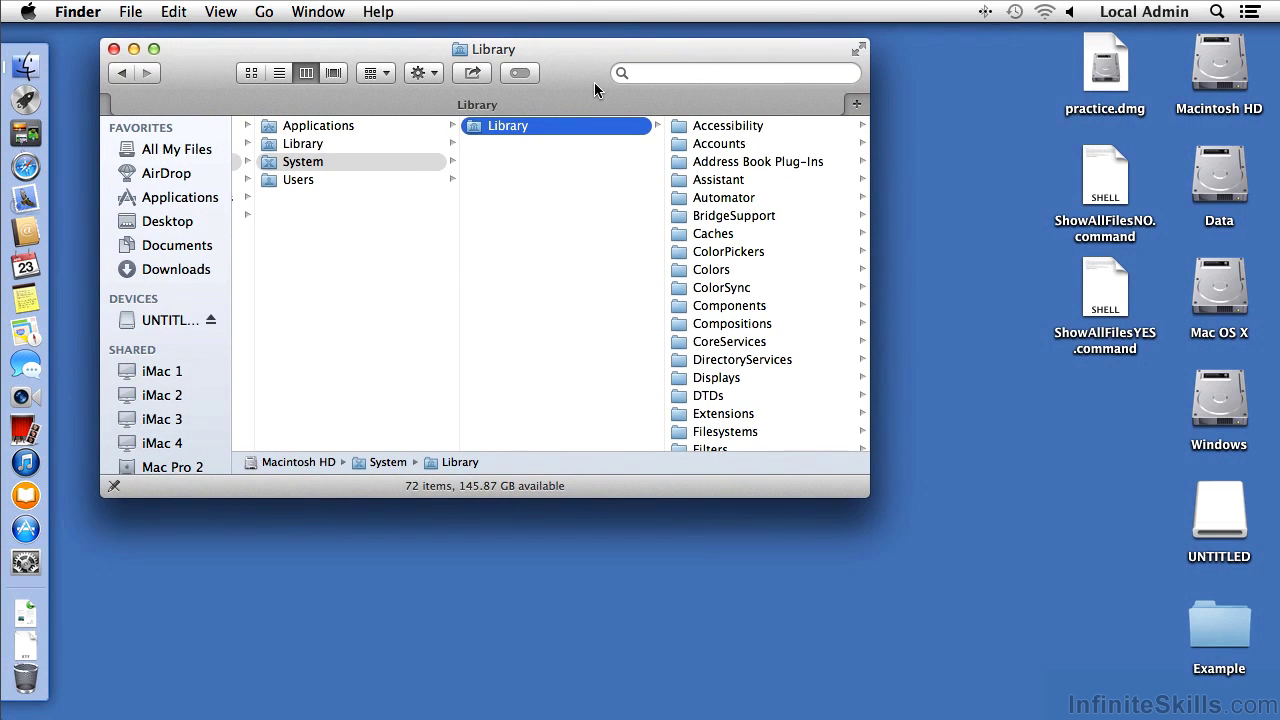
- Try to open the restricted User Template folder in the System Library, and close both file windows
scroll(760, 285, down, 10)
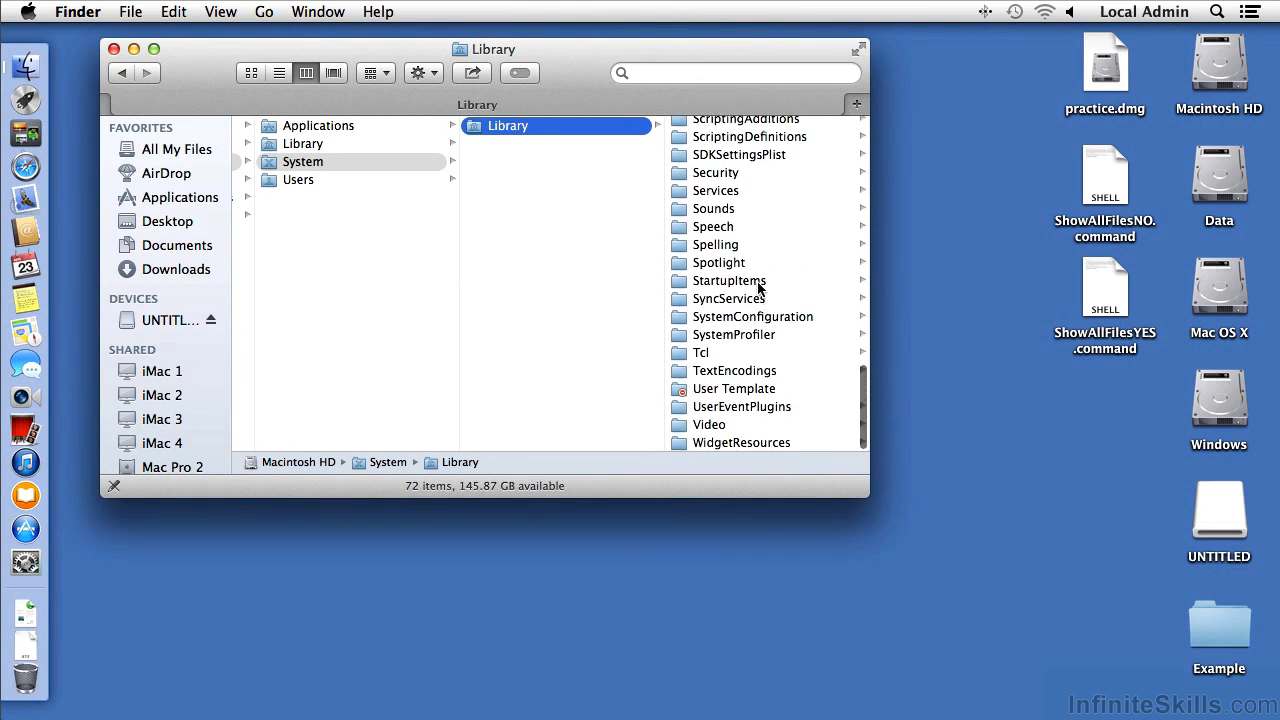
click(676, 396)
click(676, 393)
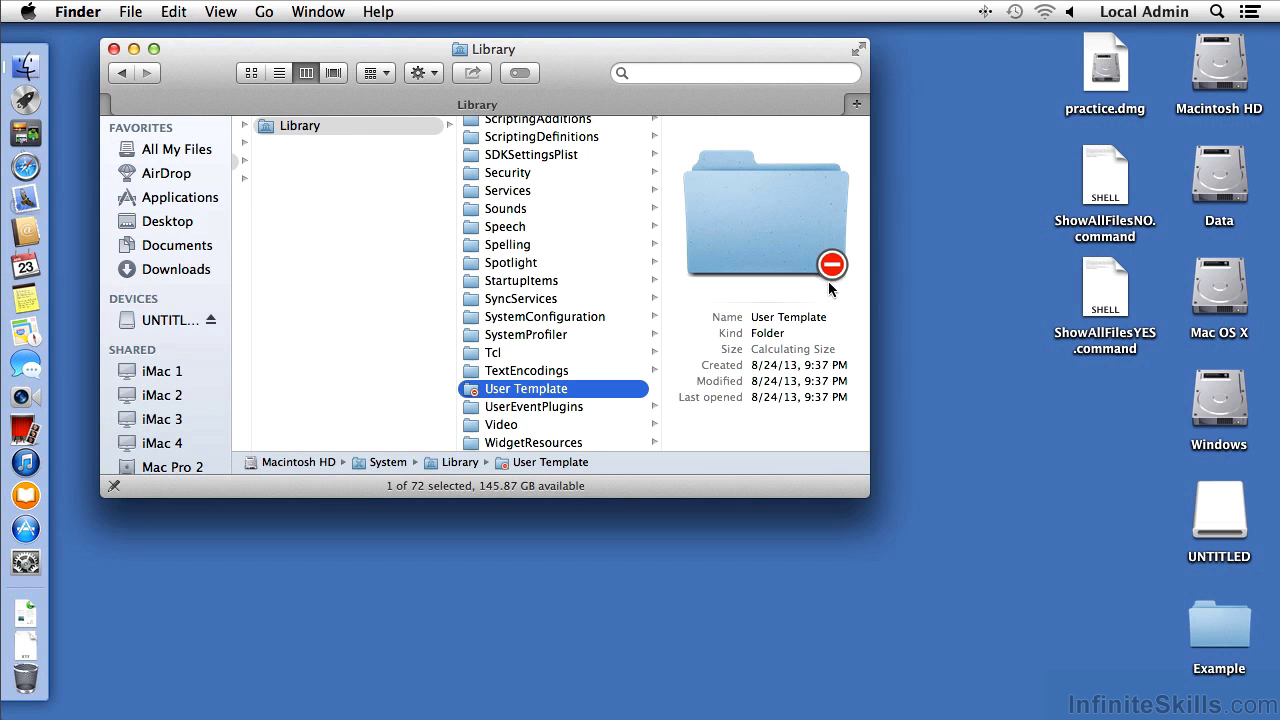
double_click(757, 215)
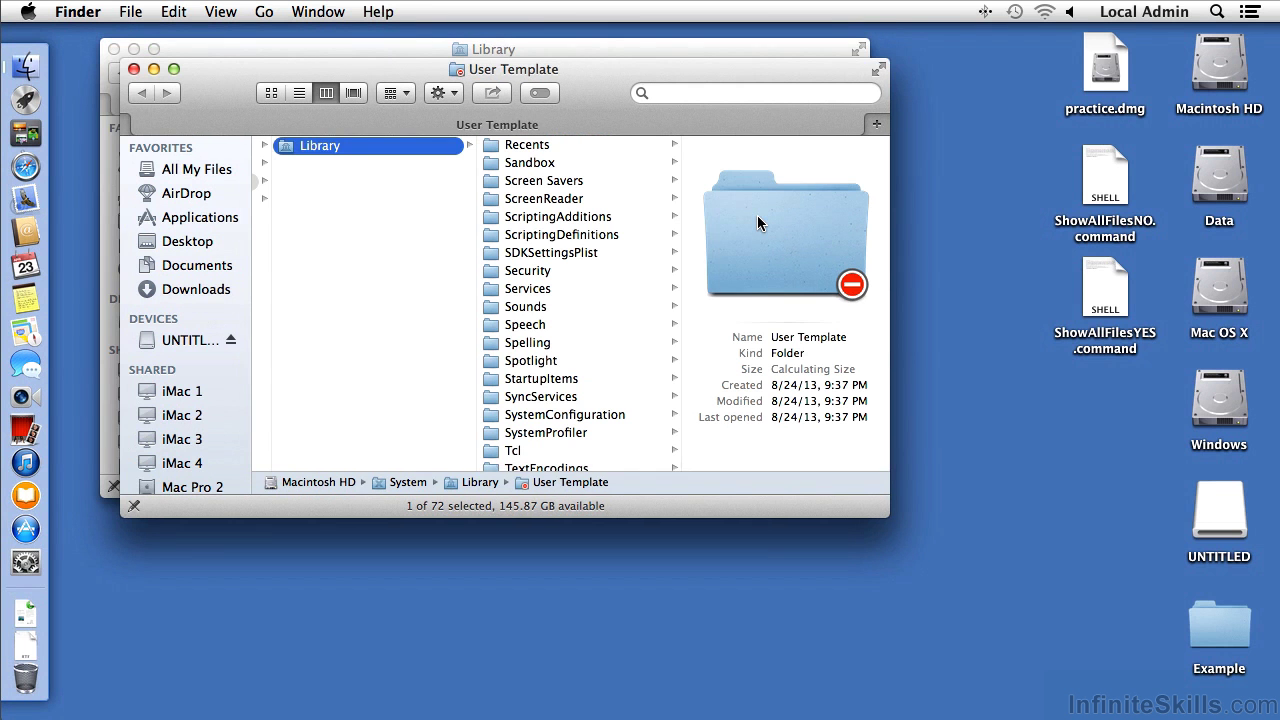
drag(609, 100, 657, 162)
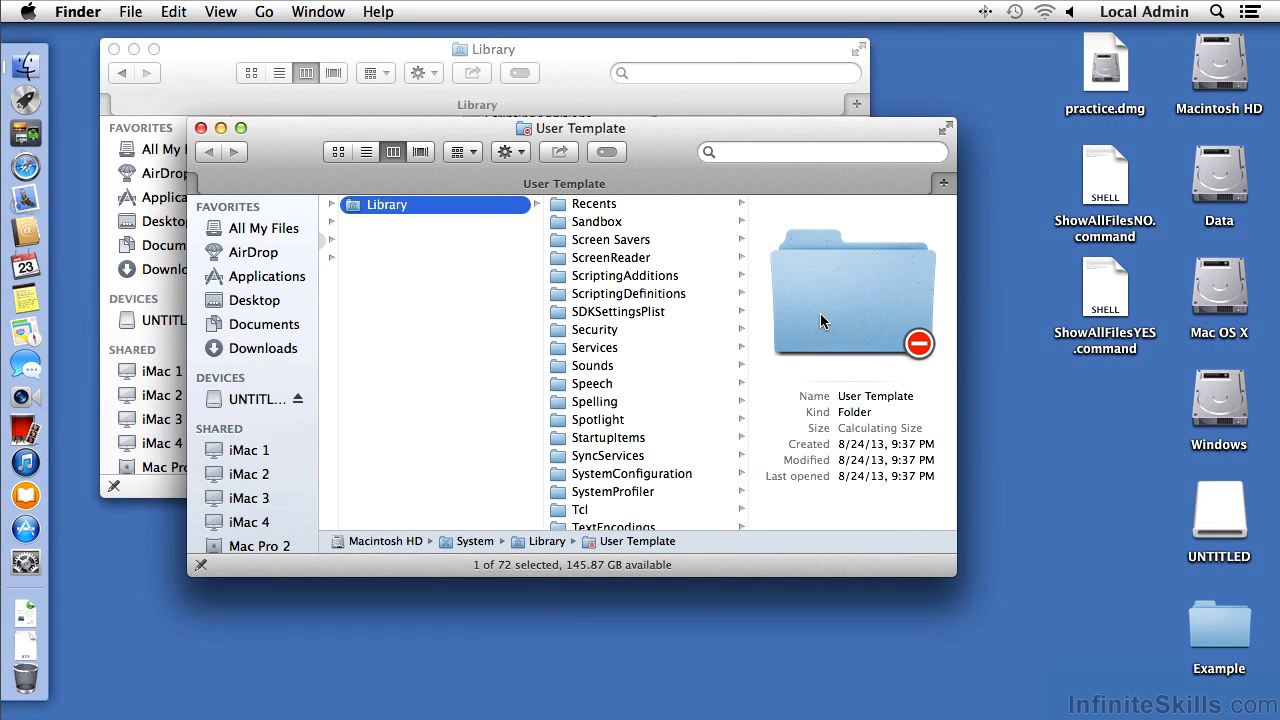
click(200, 128)
click(114, 49)
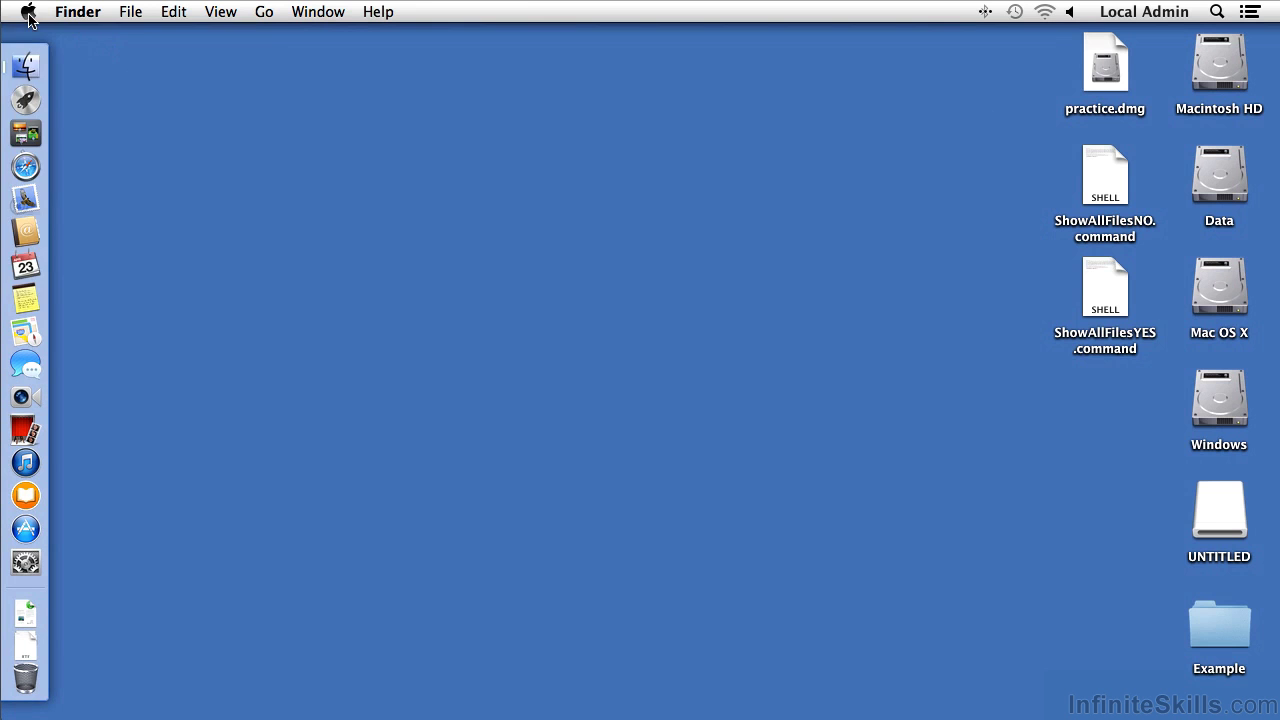
- Log out of the Local Admin account
click(28, 13)
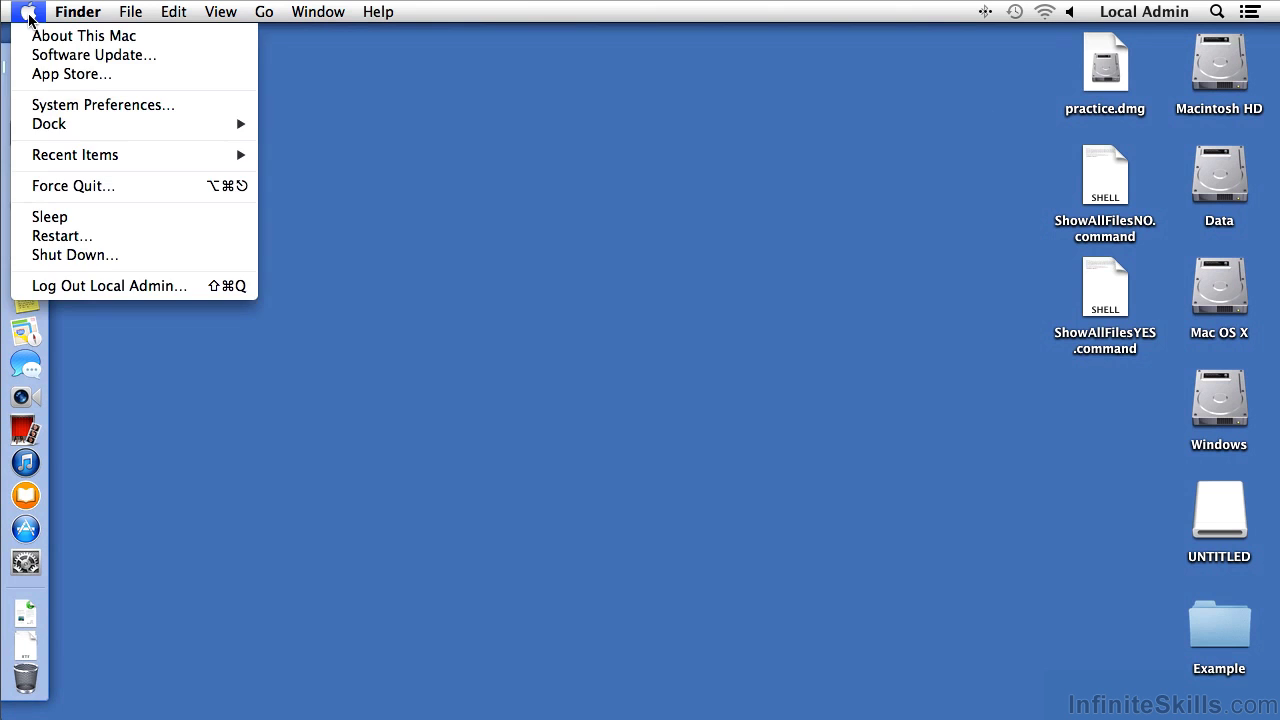
click(34, 290)
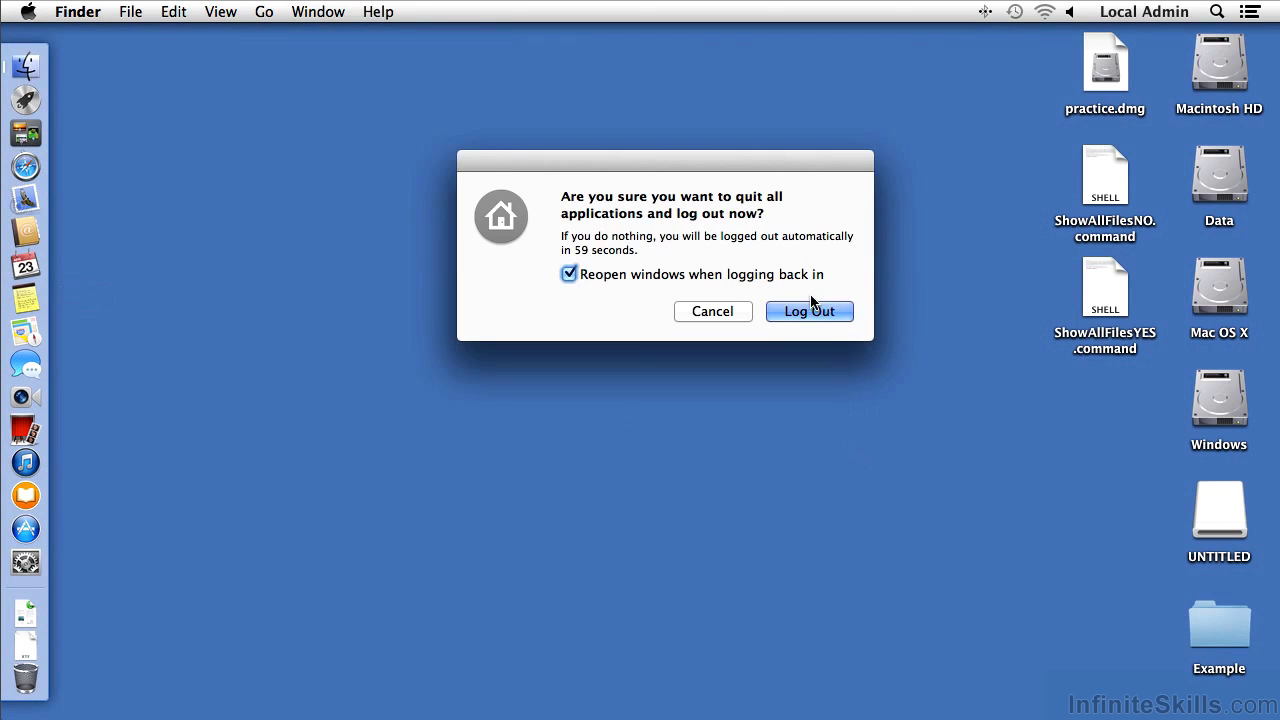
click(809, 308)
- Log in to the other user account with its account name and password
text(hugh)
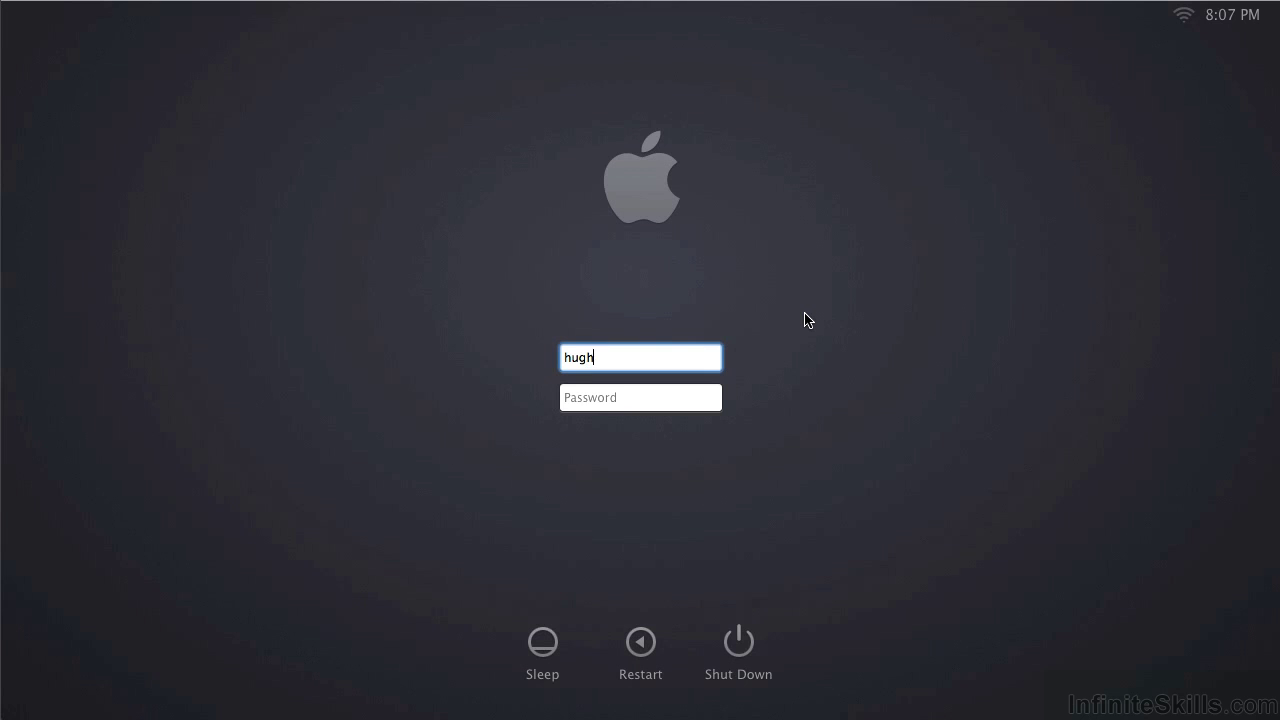
key(Tab)
text(********)
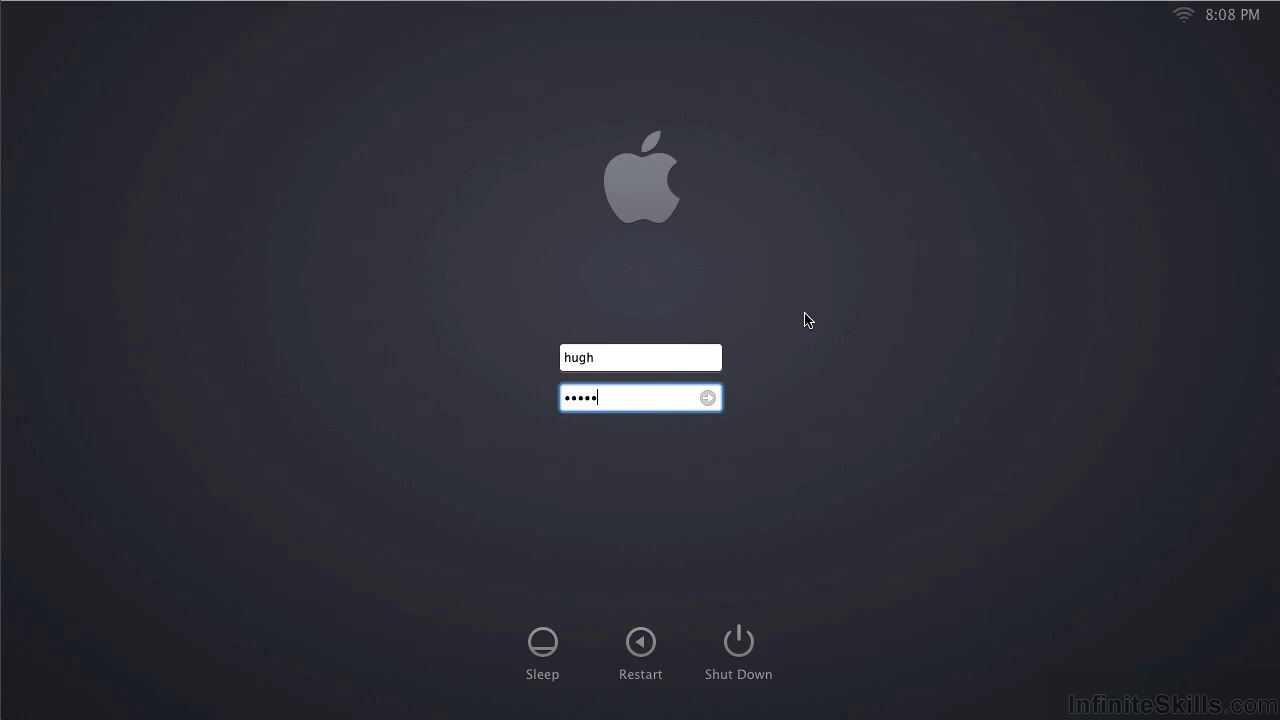
key(Return)
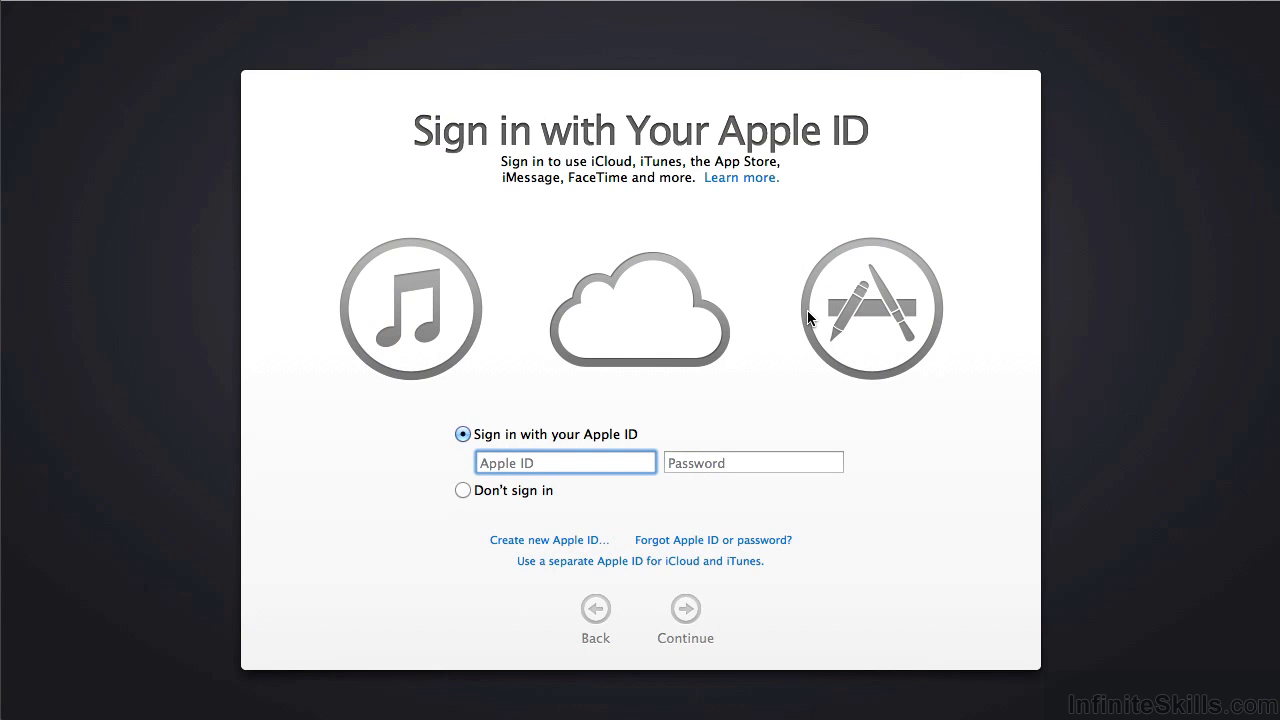
- Choose not to sign in with an Apple ID and finish the account's first-time setup
click(520, 491)
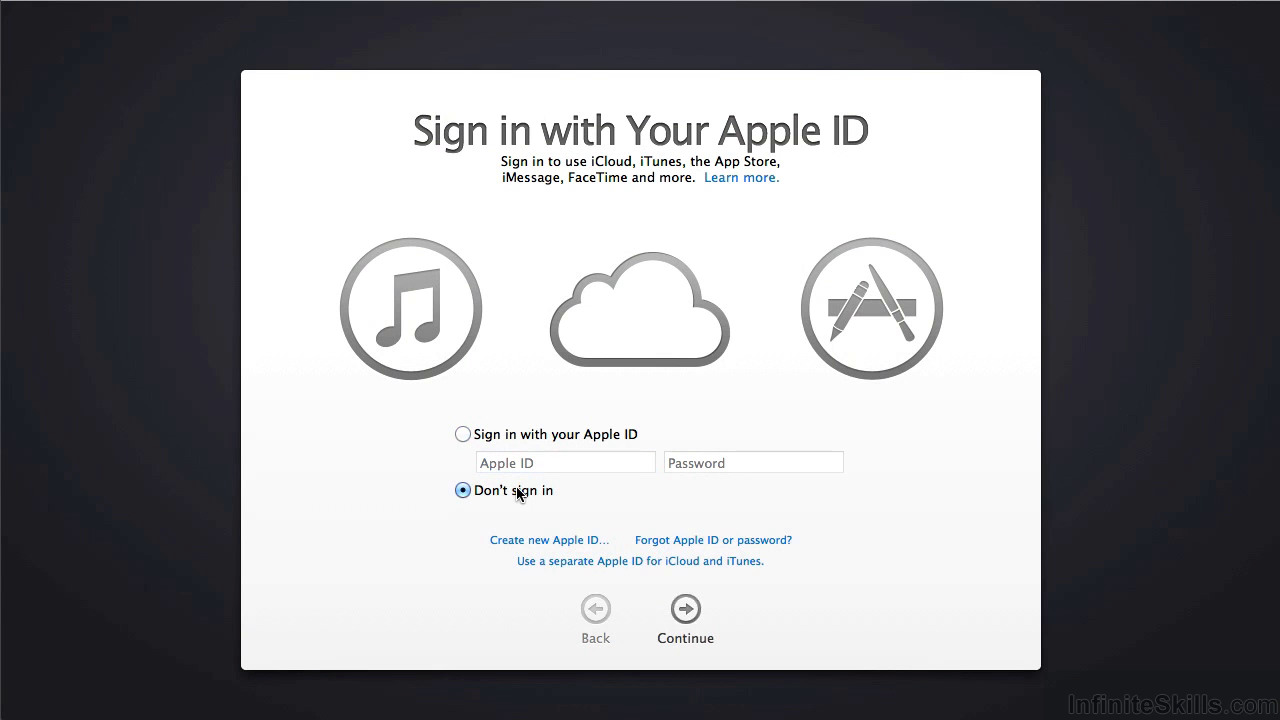
click(684, 608)
click(787, 176)
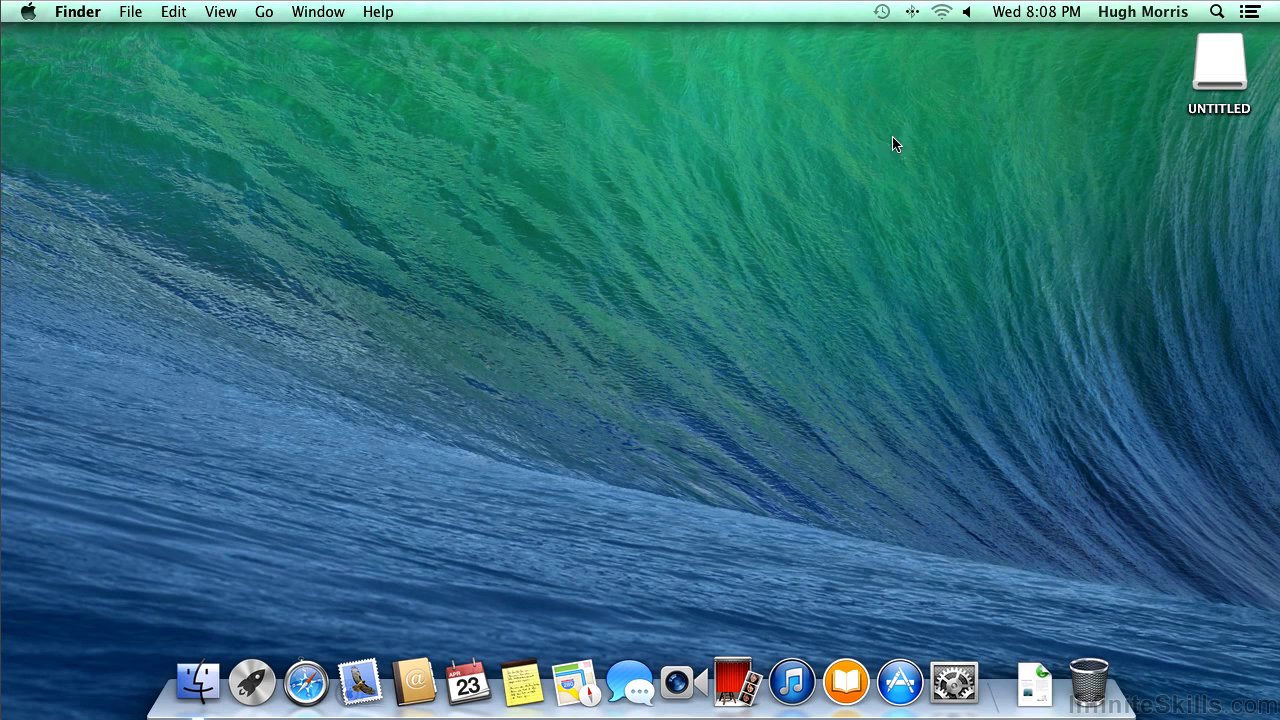
- Open the logged-in user's home folder and expand its window to full screen
click(262, 12)
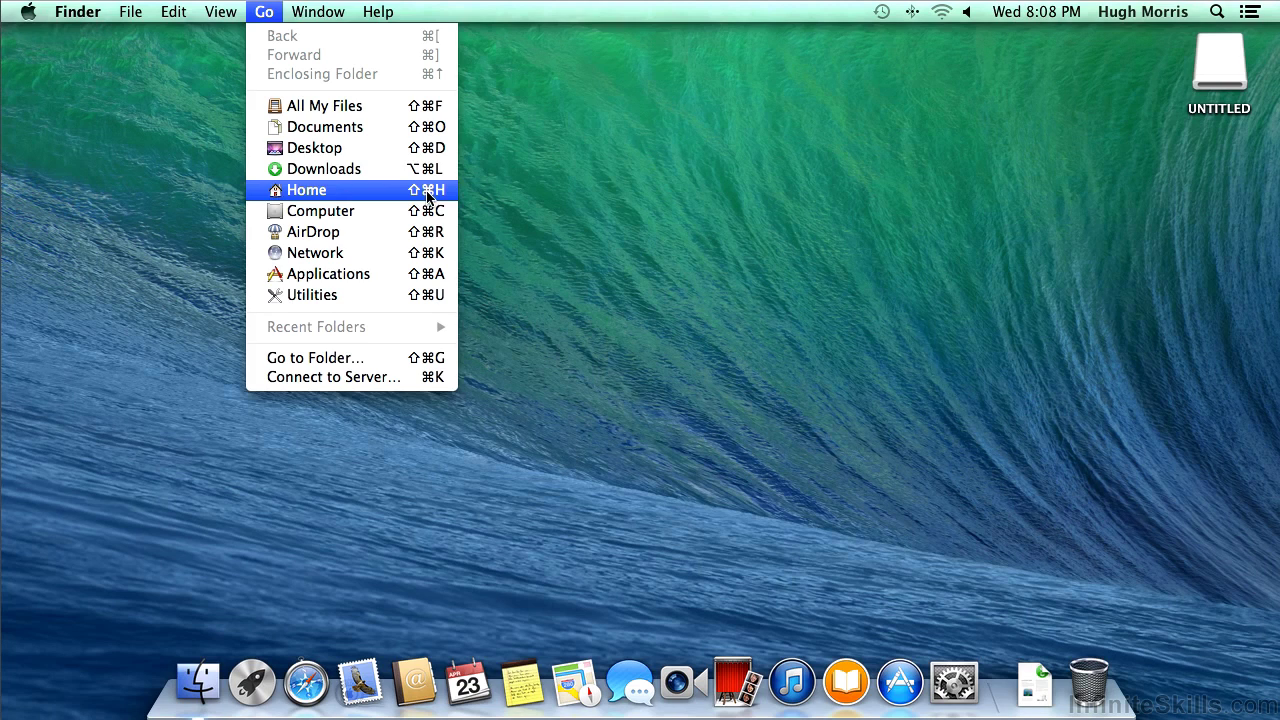
click(307, 191)
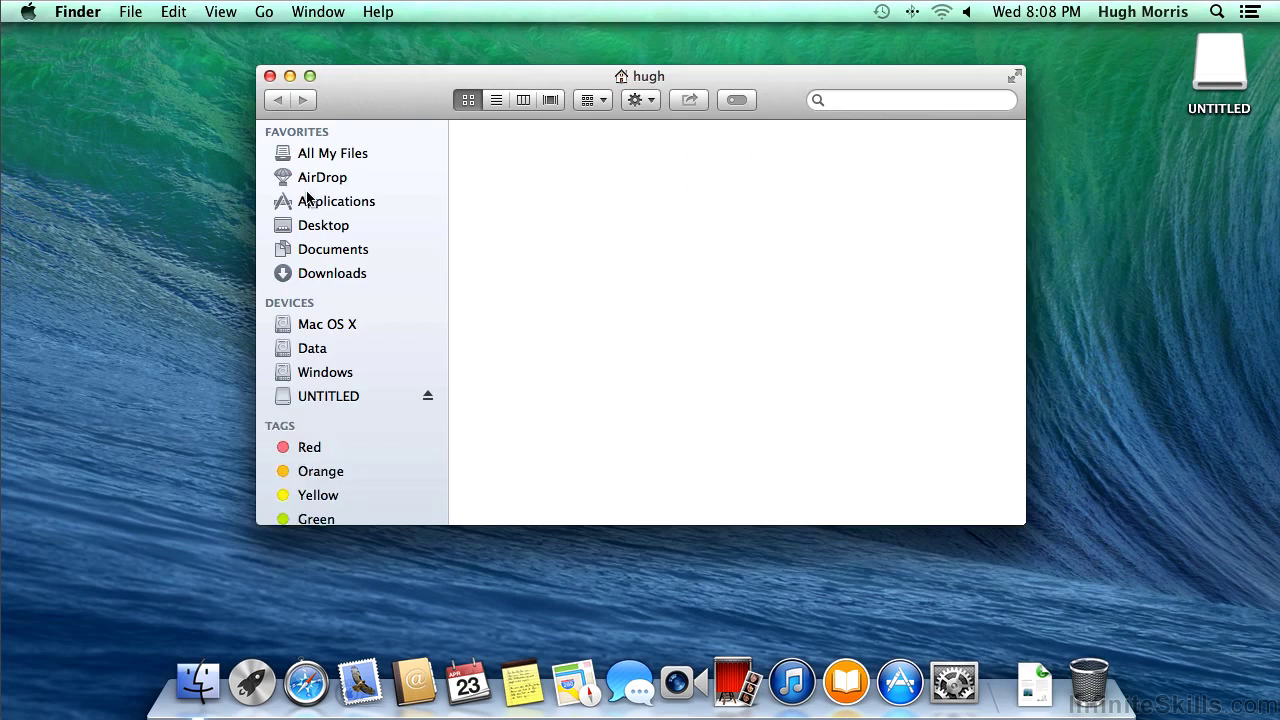
click(1016, 77)
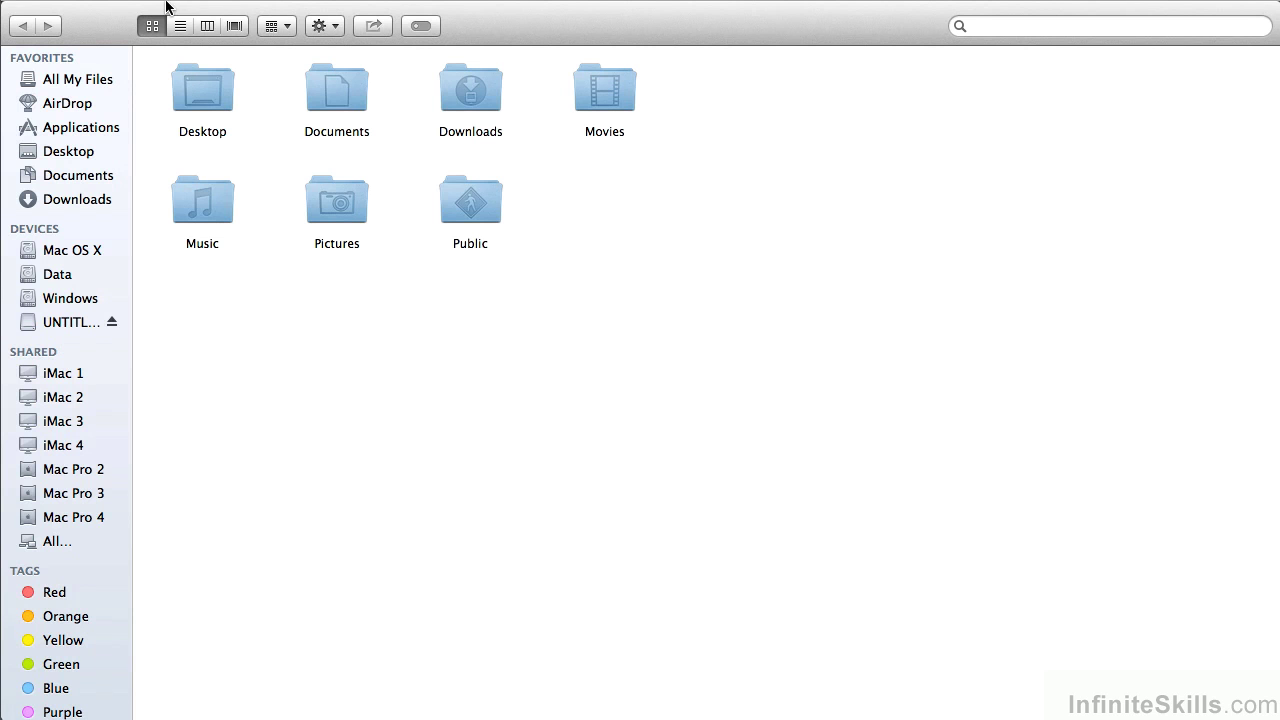
- Open the user's hidden Library folder directly through the Finder's hidden Library command
mouse_move(168, 3)
click(265, 13)
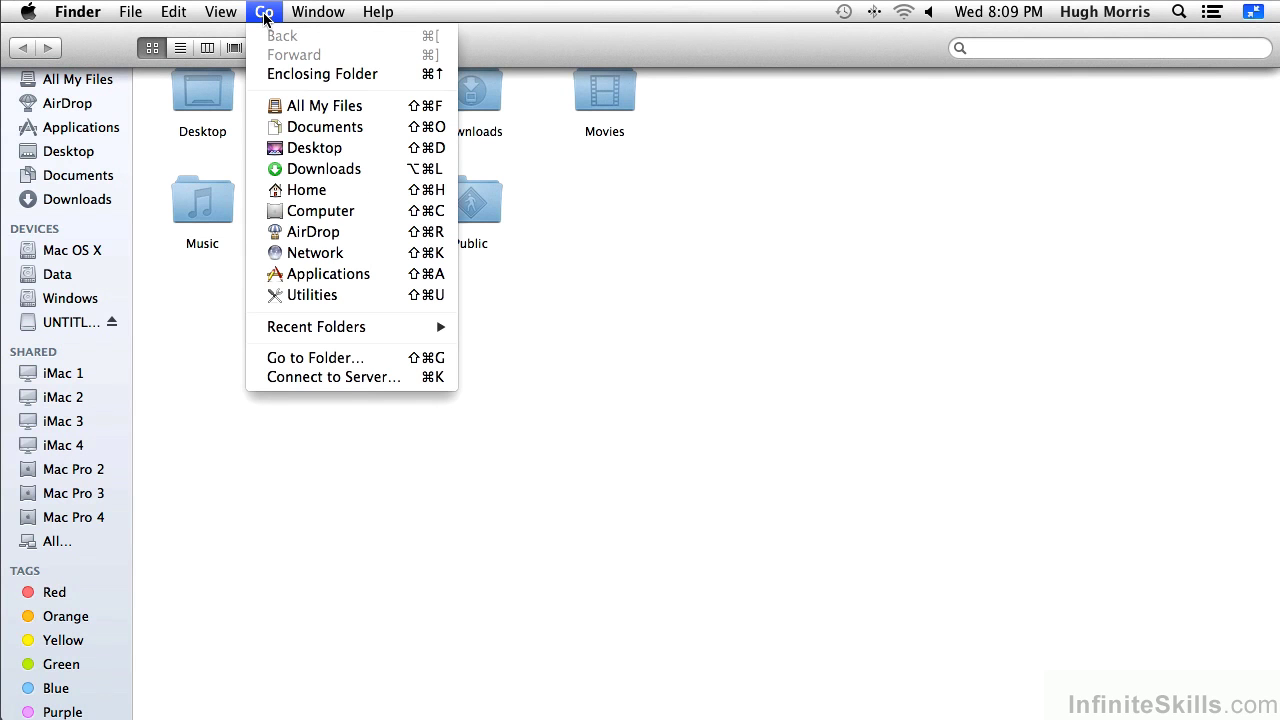
key(alt)
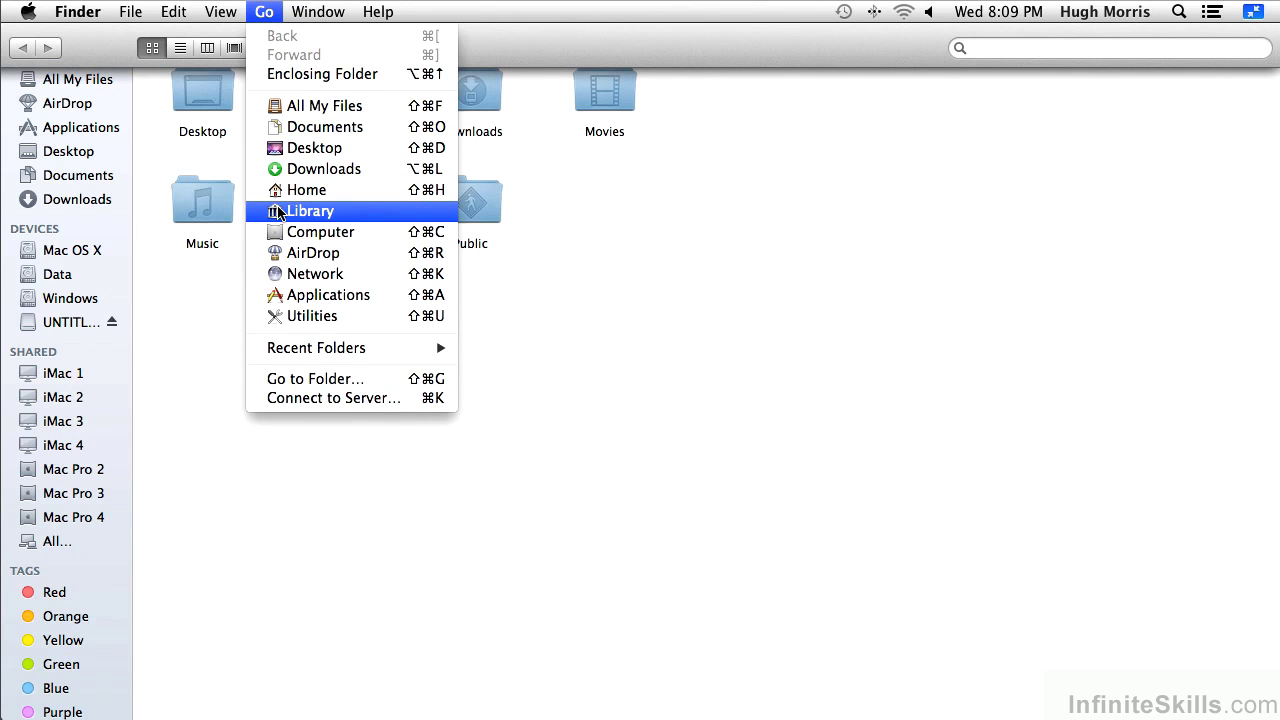
click(389, 211)
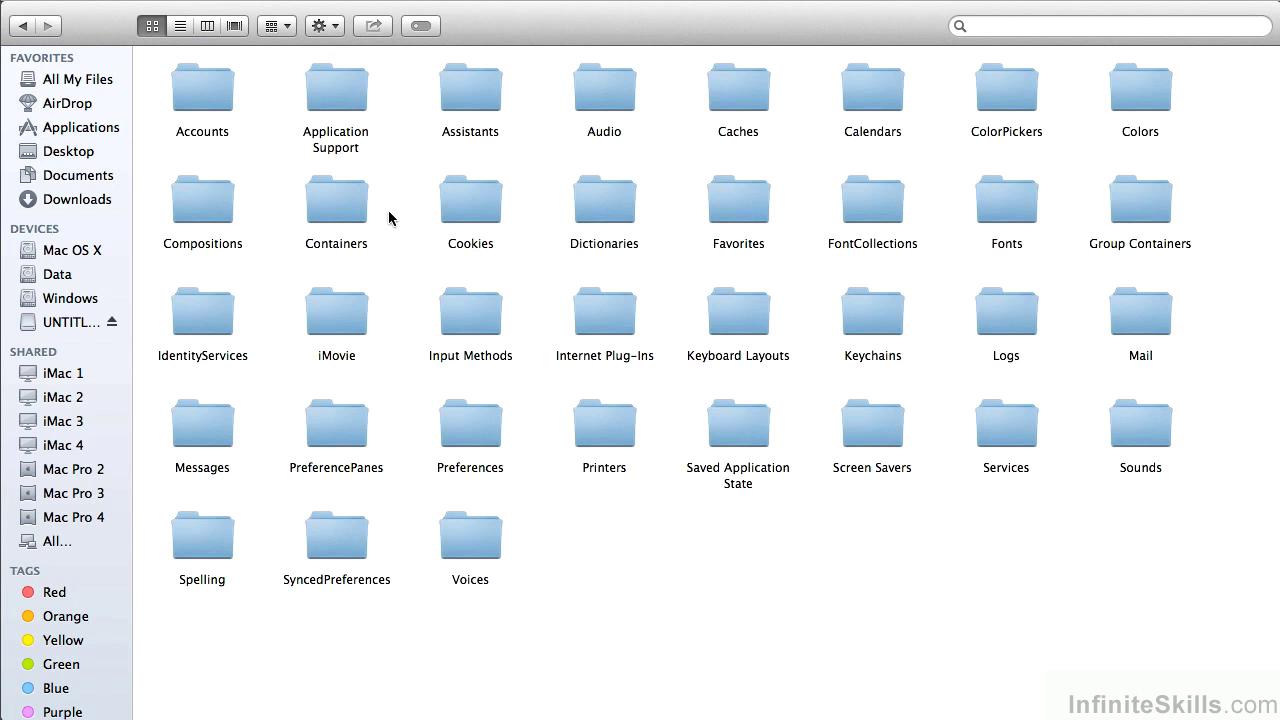
- Display the user's Library in columns and examine its Logs, Preferences and Application Support folders
click(207, 26)
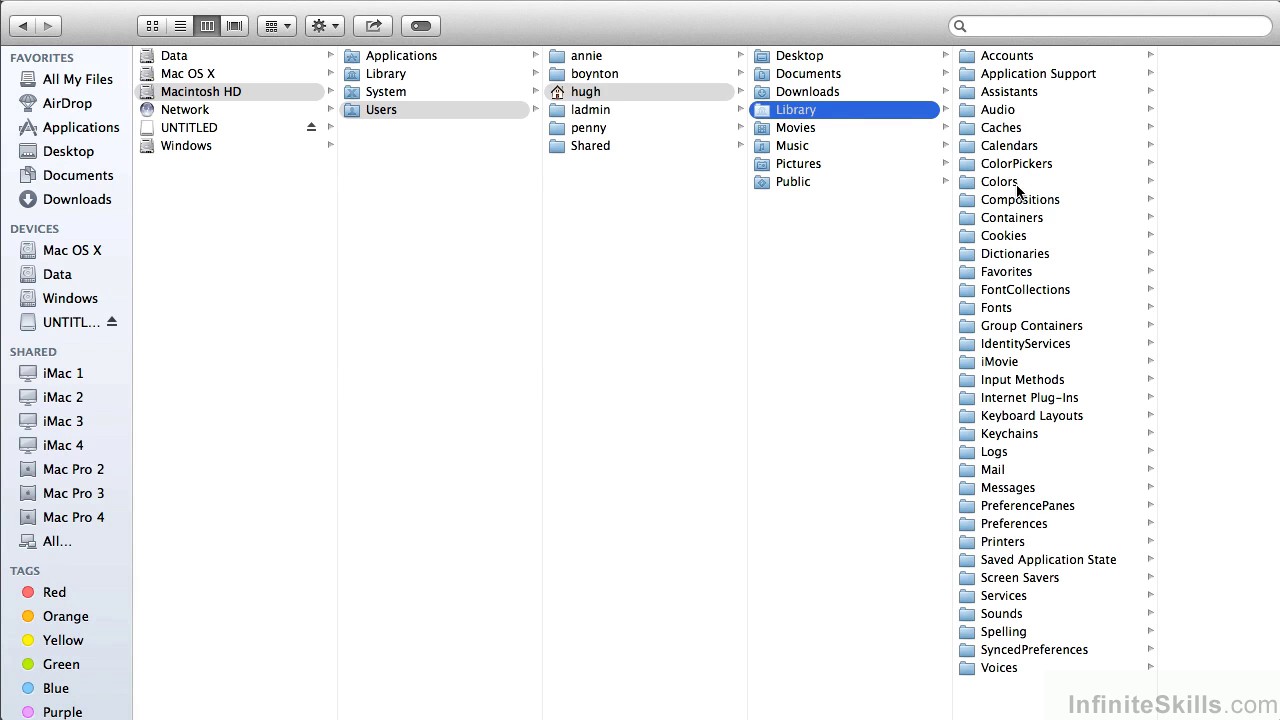
click(997, 453)
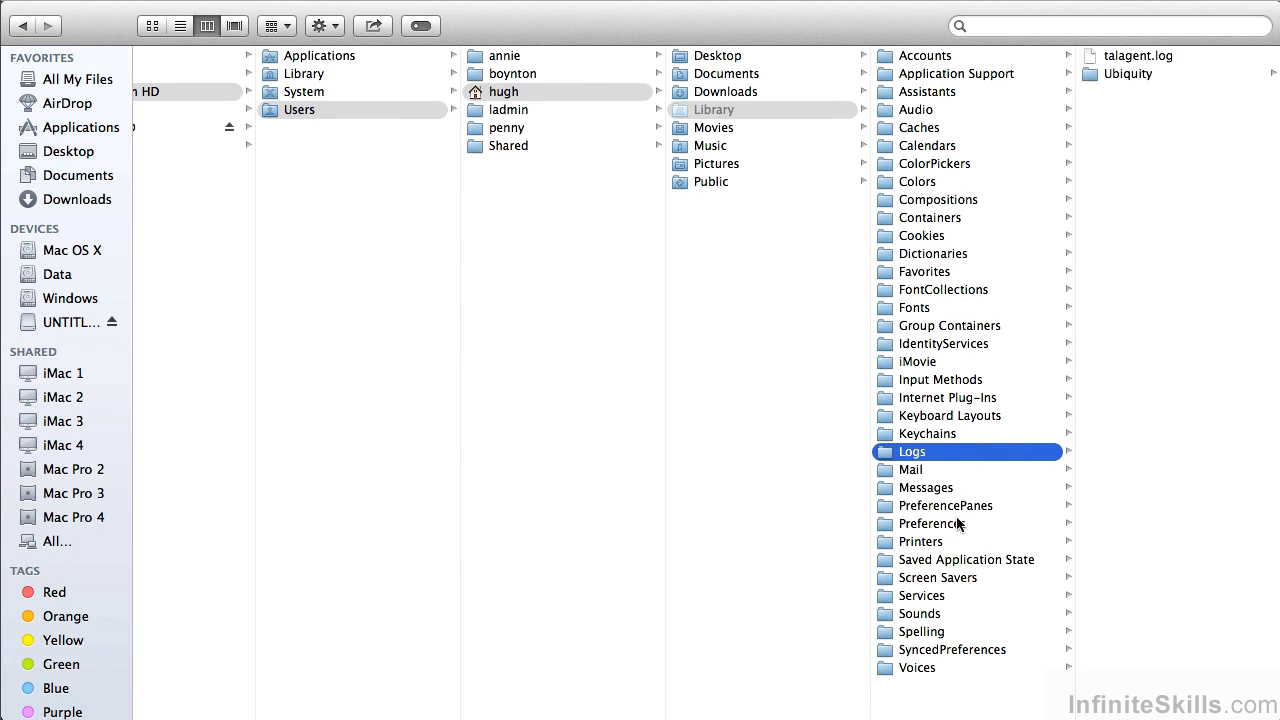
click(943, 525)
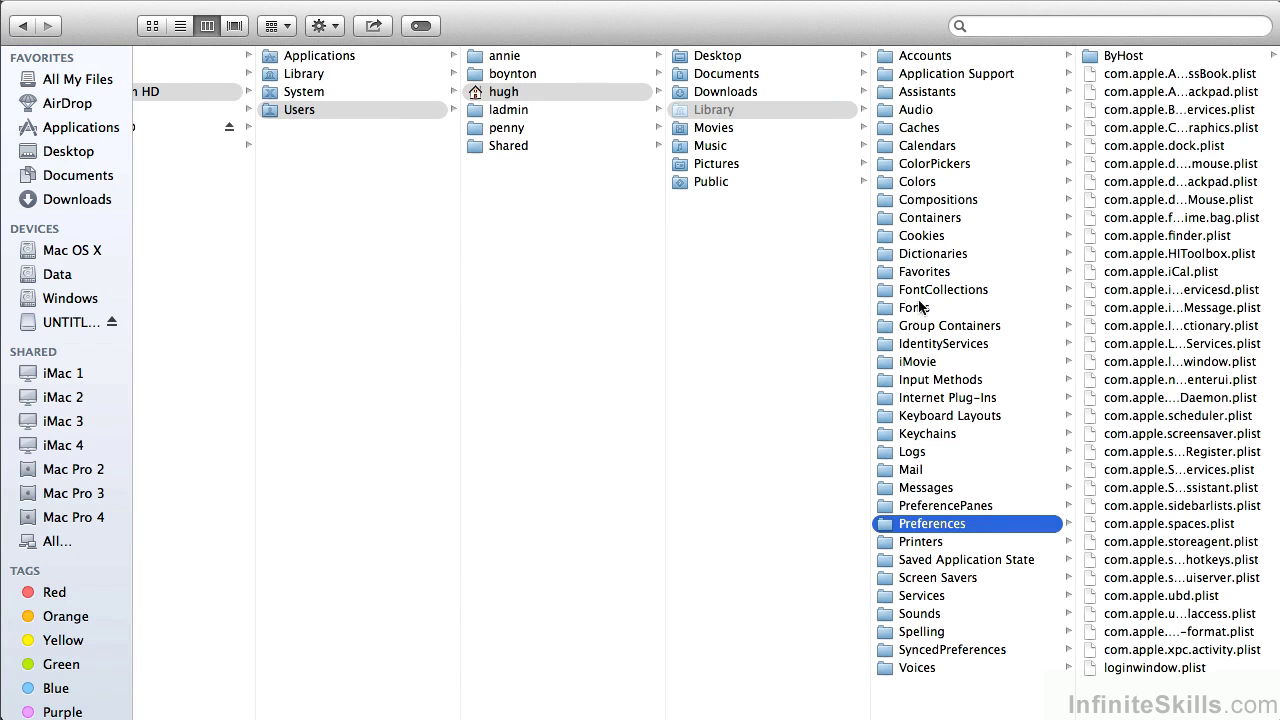
click(916, 77)
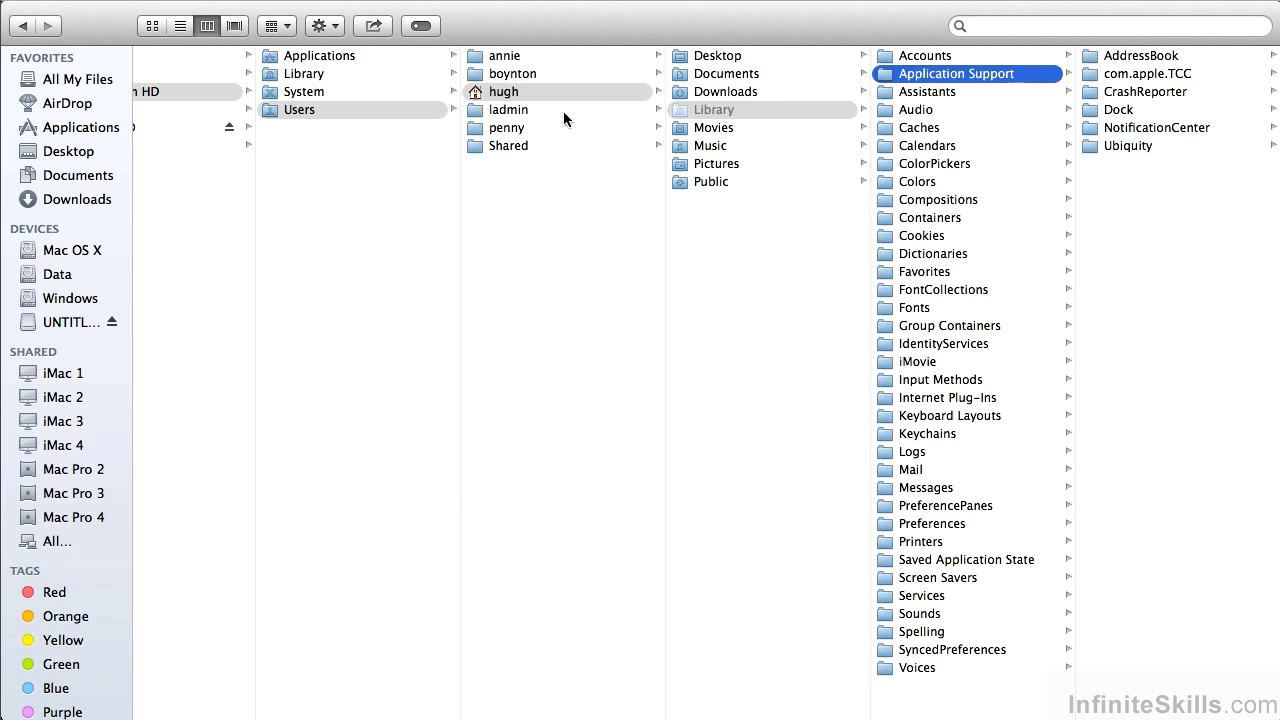
- Go back to the user's home folder, show its view options and switch it to icon view
click(476, 97)
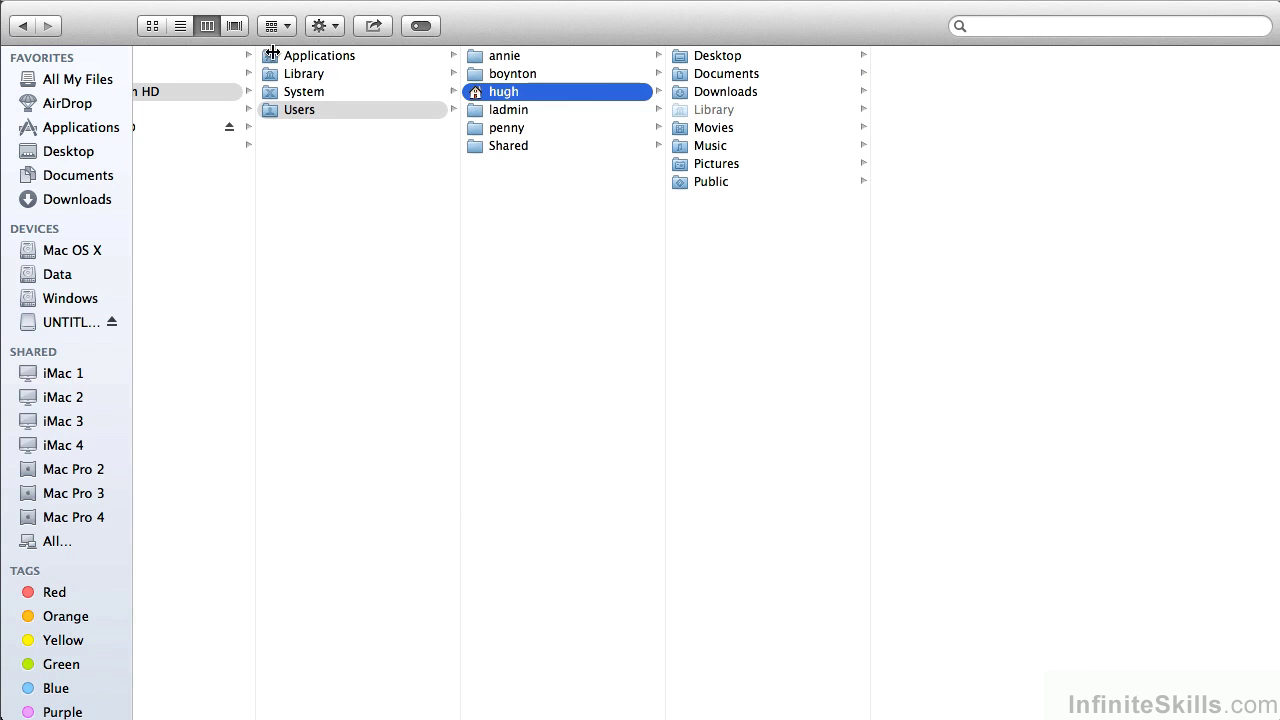
mouse_move(182, 6)
click(221, 11)
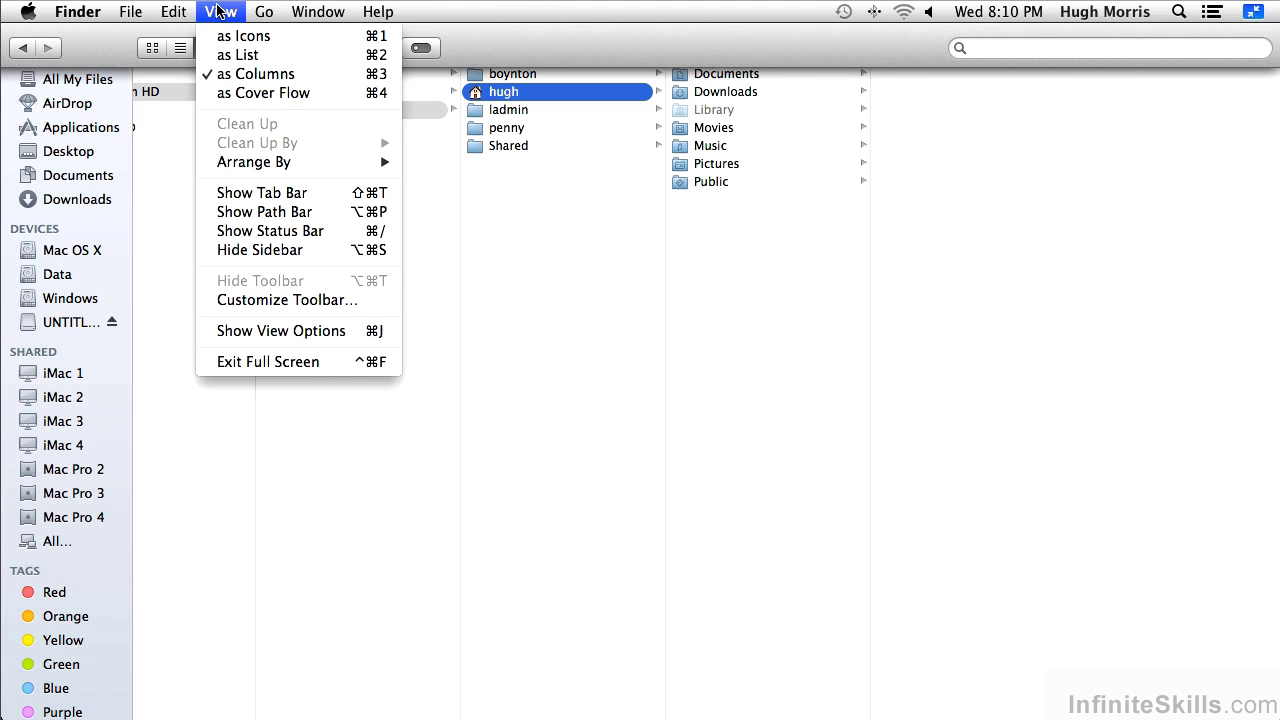
click(214, 337)
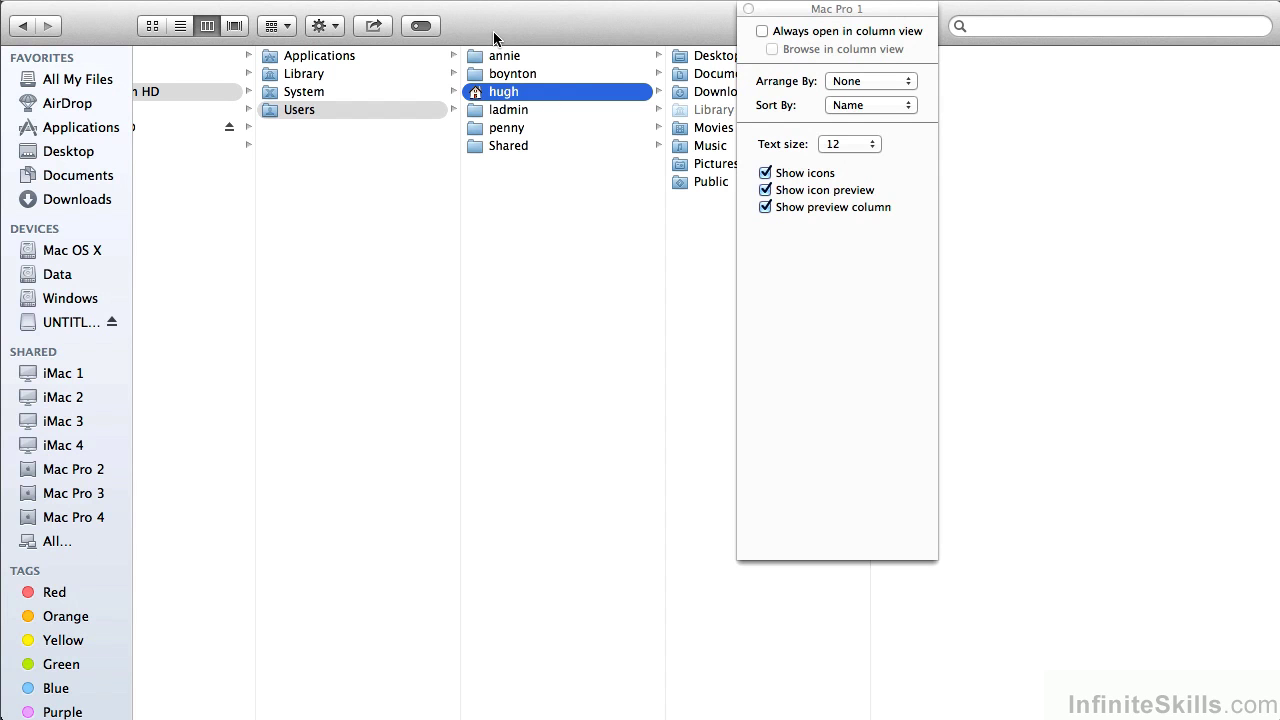
click(153, 28)
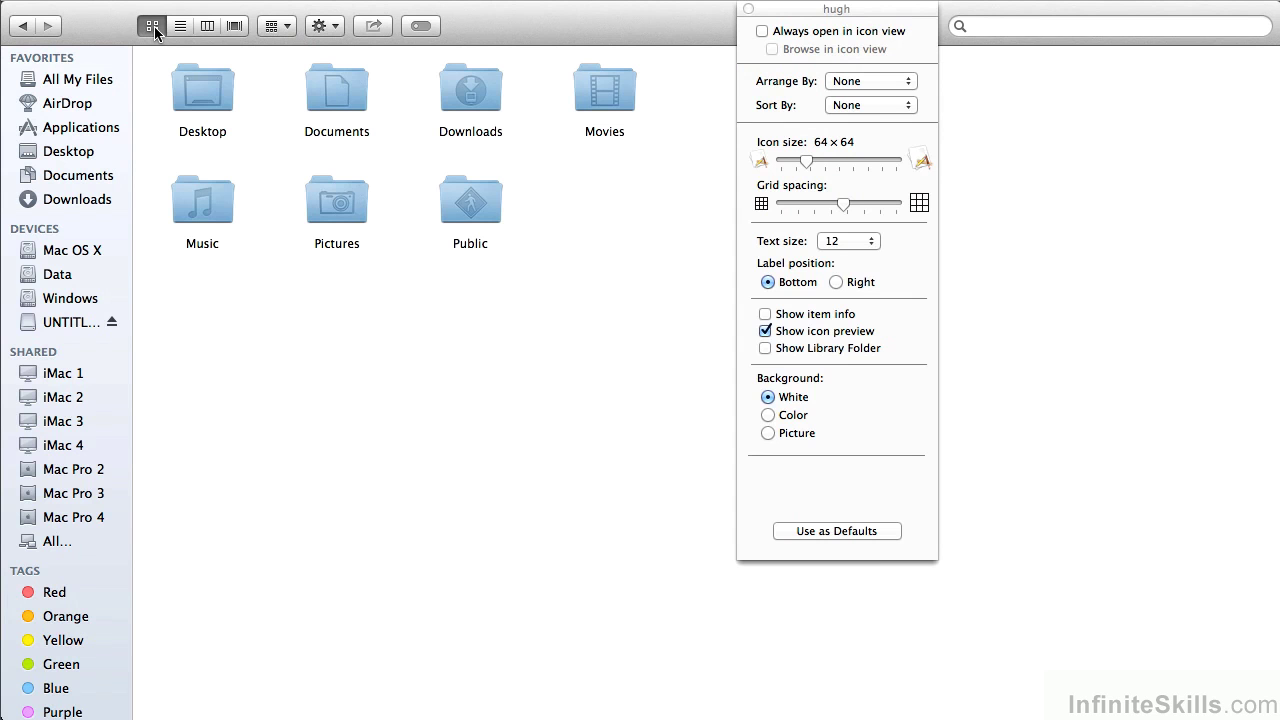
- Turn on Show Library Folder for the home folder, close the view options and open the Library folder
drag(793, 14, 757, 67)
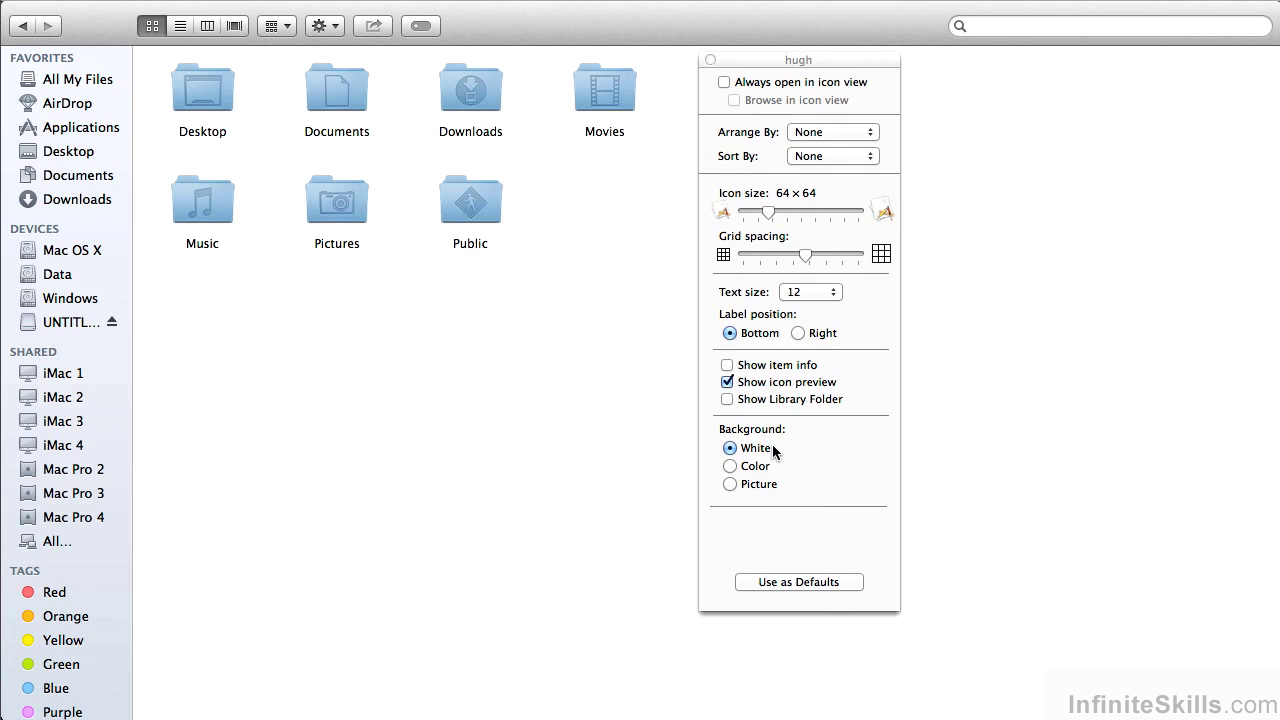
click(727, 400)
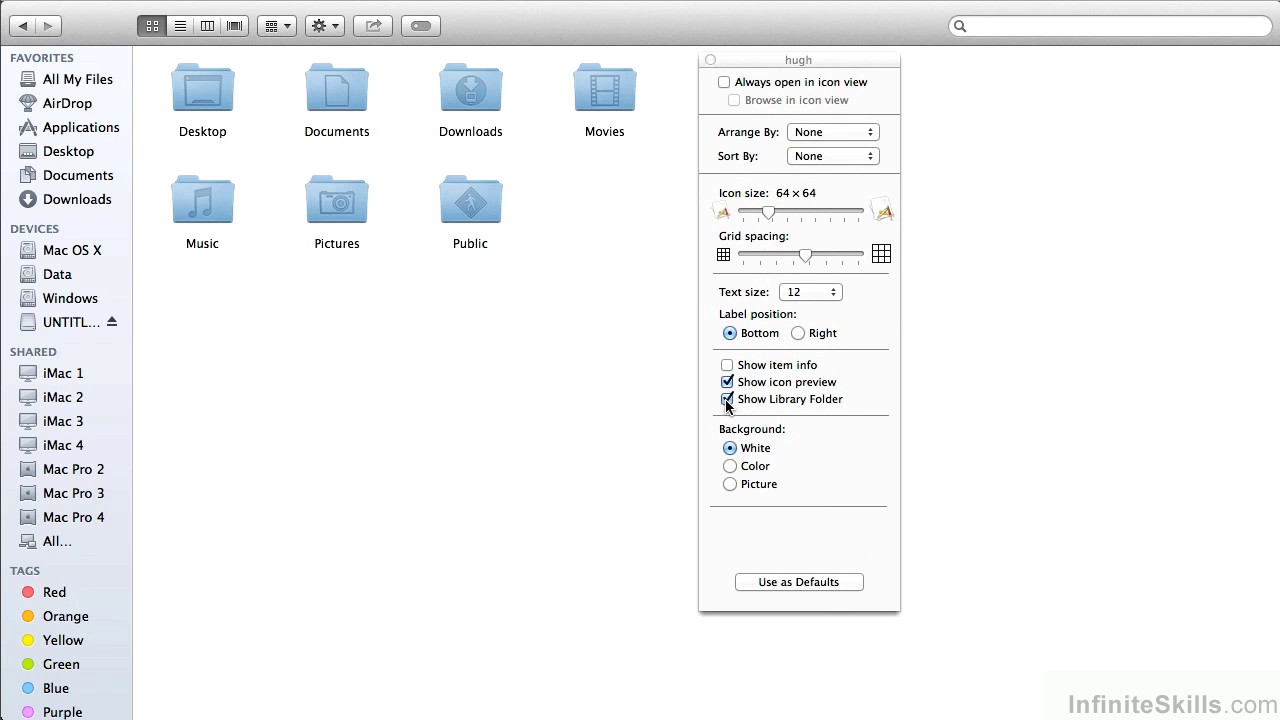
click(710, 60)
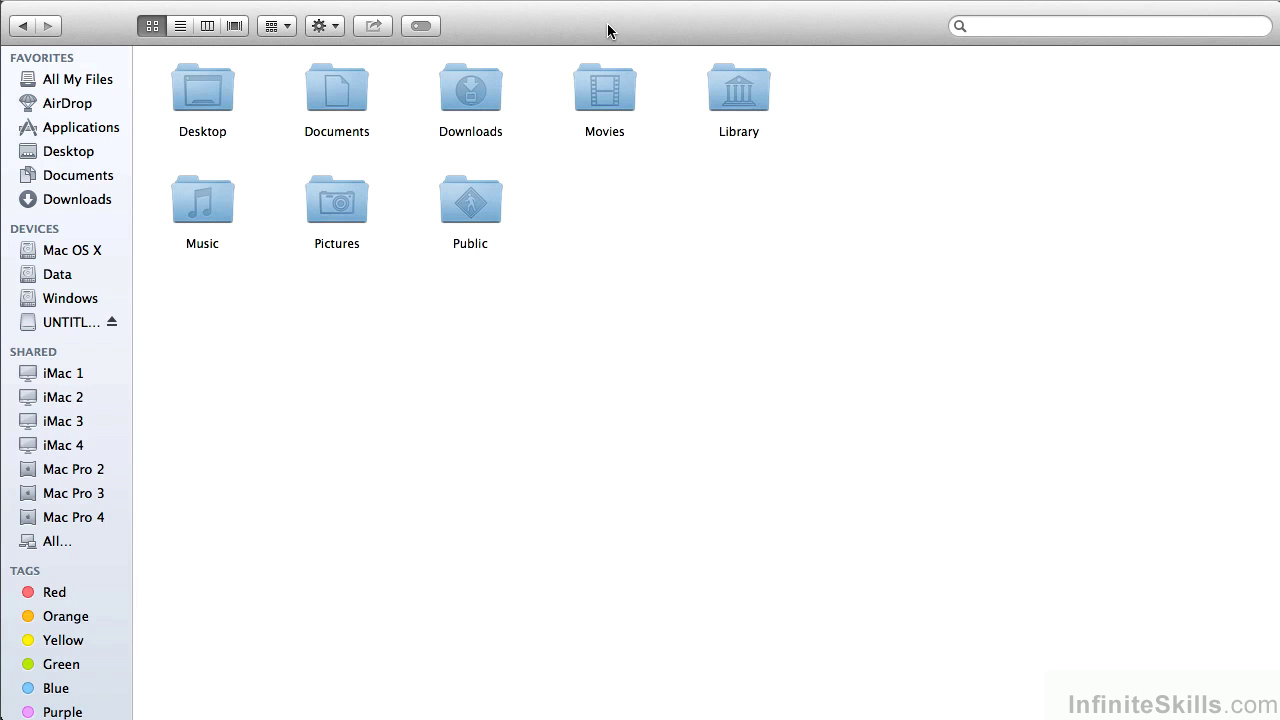
double_click(735, 88)
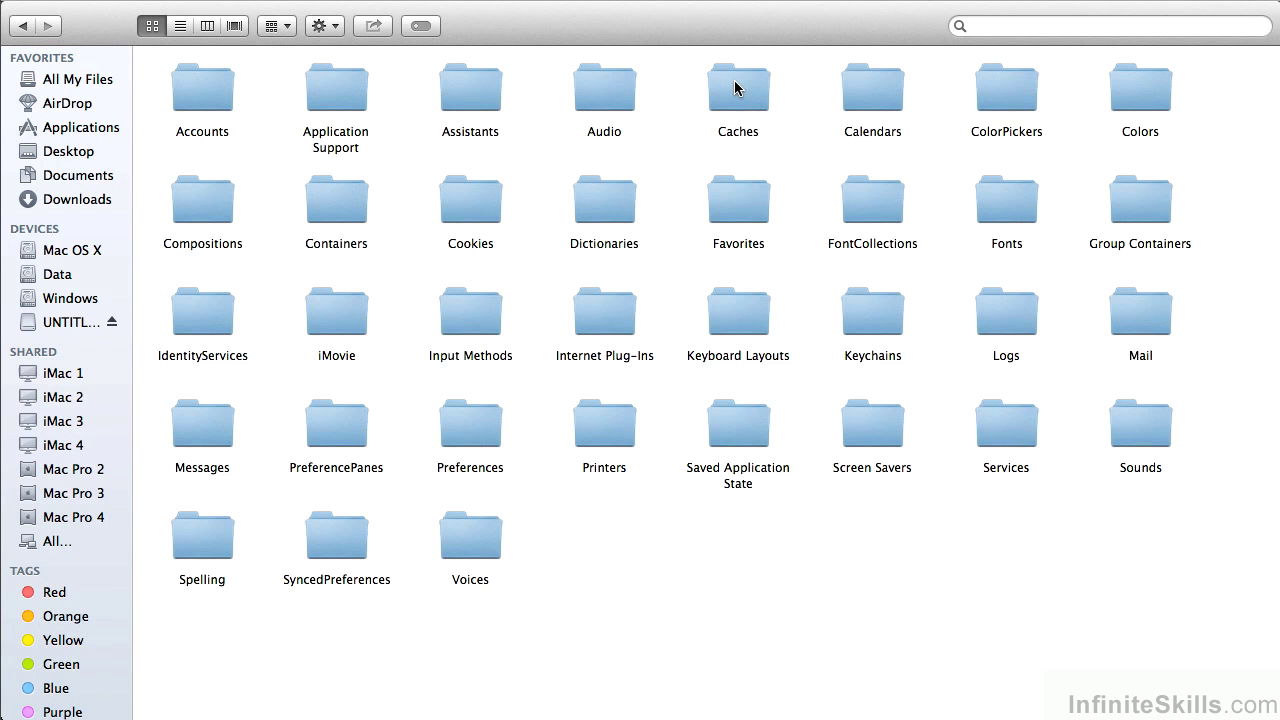
- Show the home folder in columns, create a folder named Applications in it, and view that folder's info before closing it
click(209, 27)
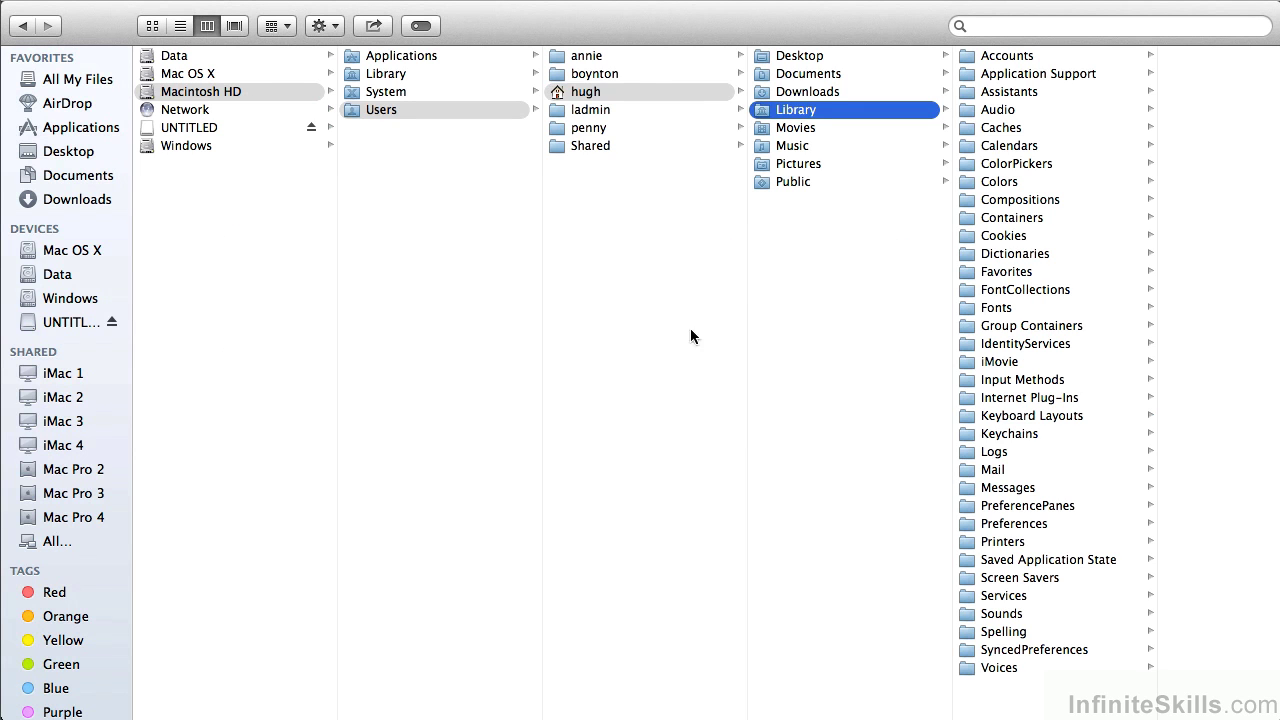
click(686, 94)
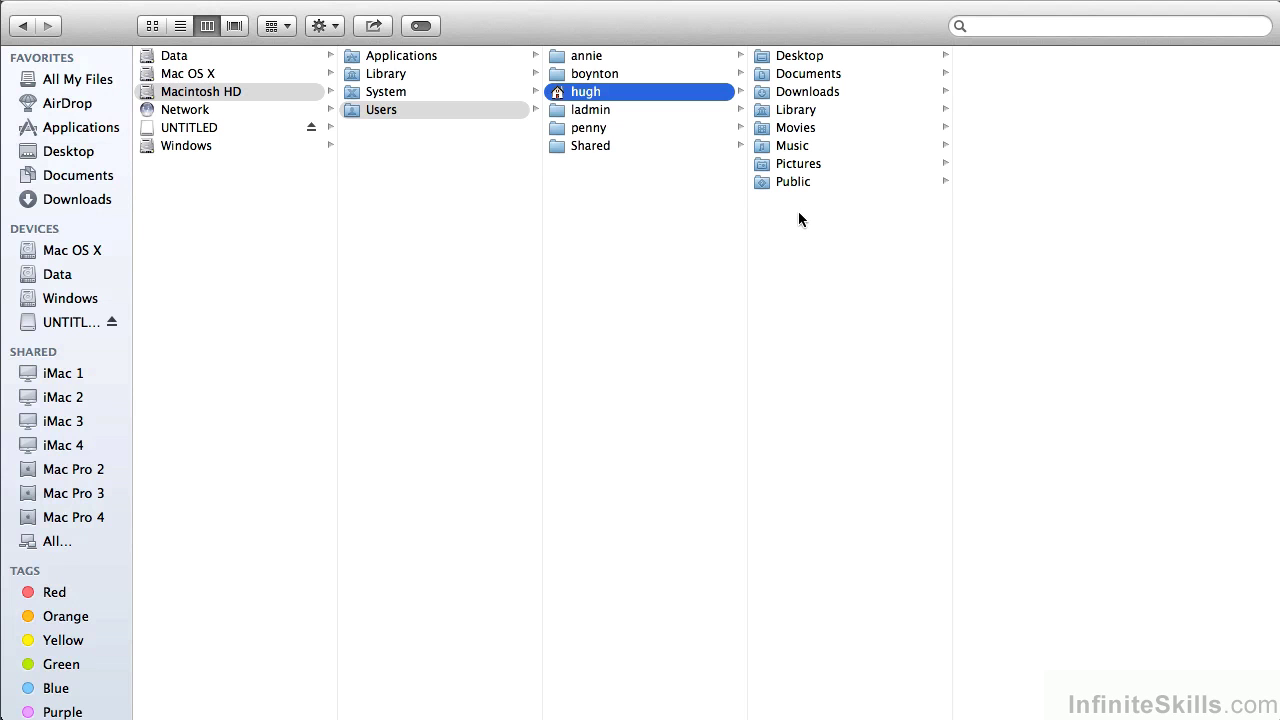
key(shift+super+n)
text(A)
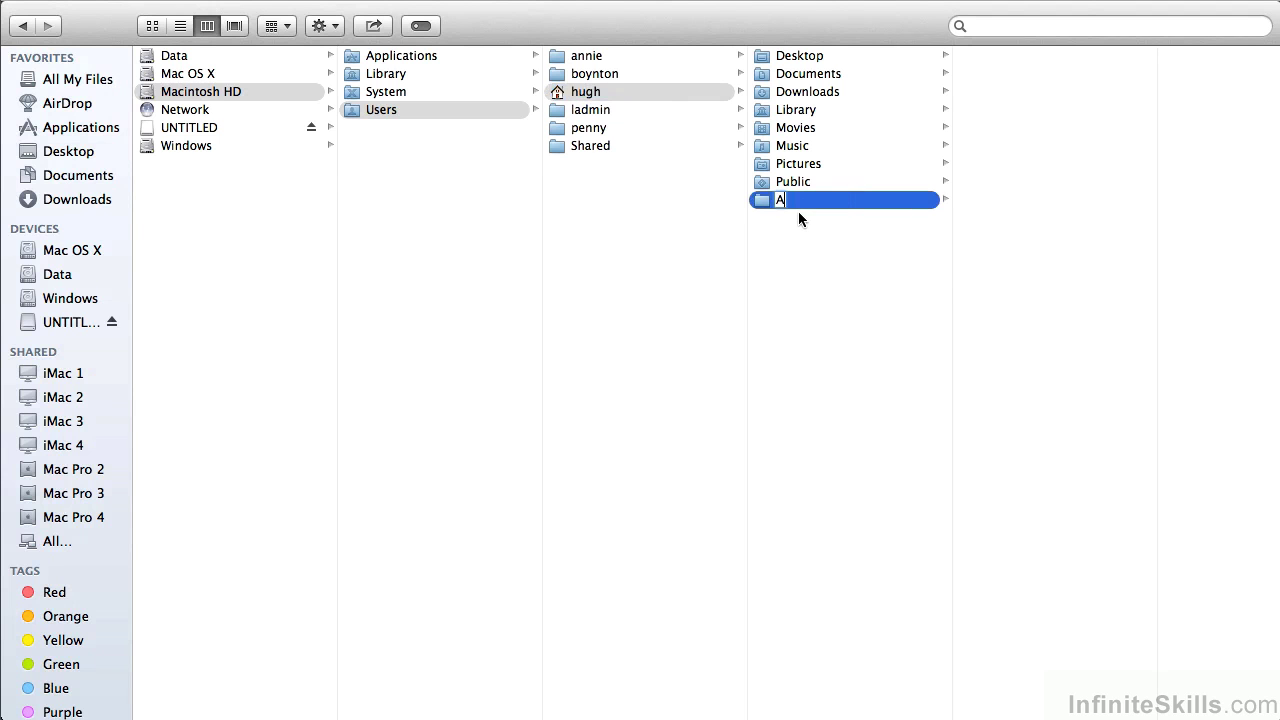
text(pplications)
key(Return)
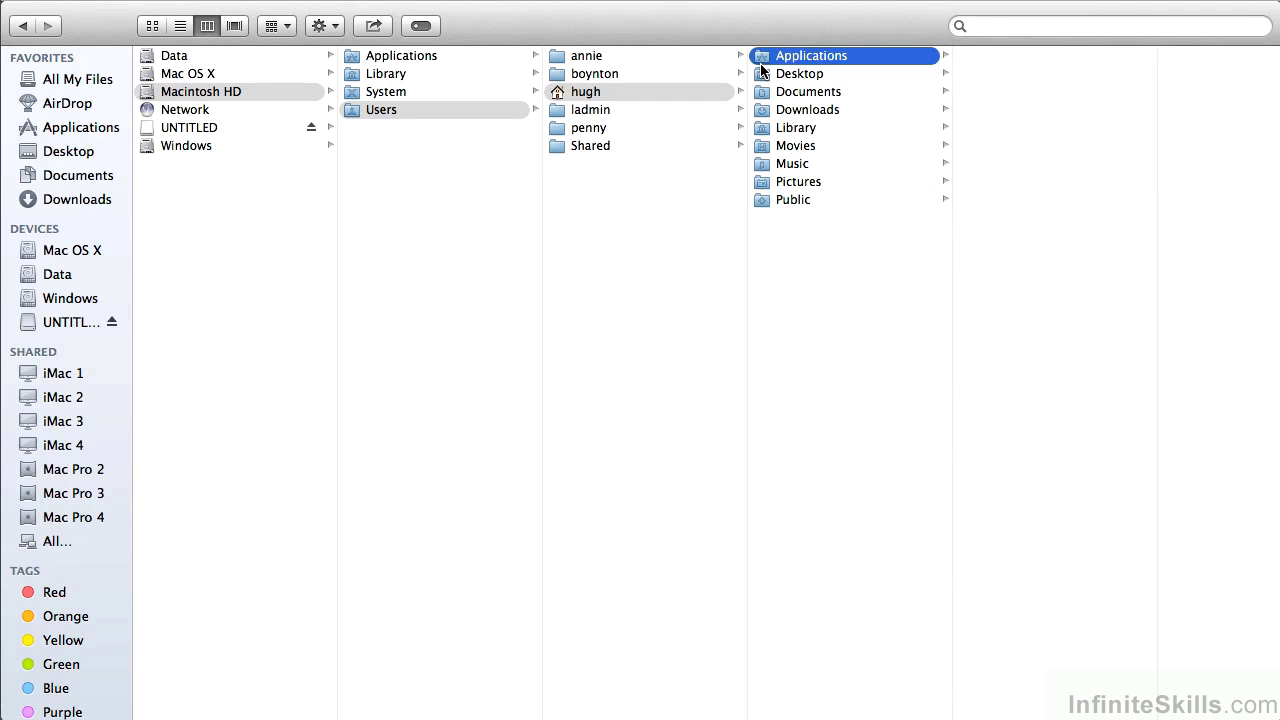
key(super+i)
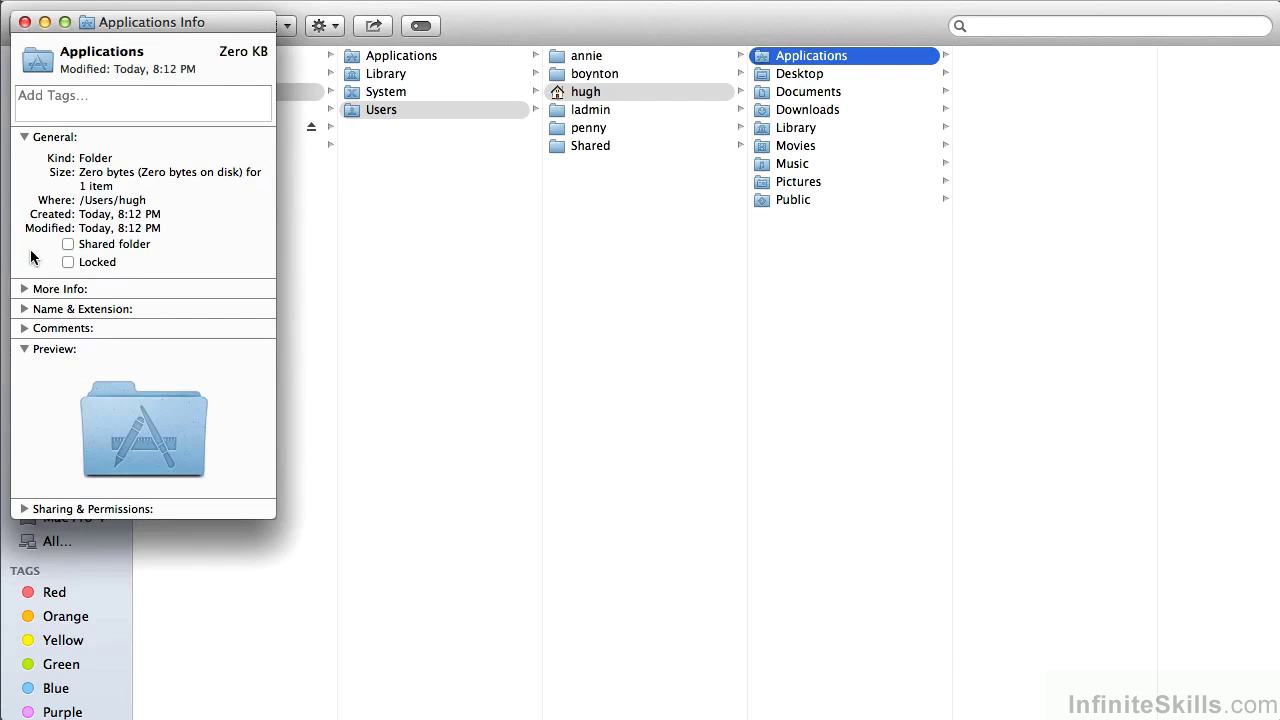
click(25, 22)
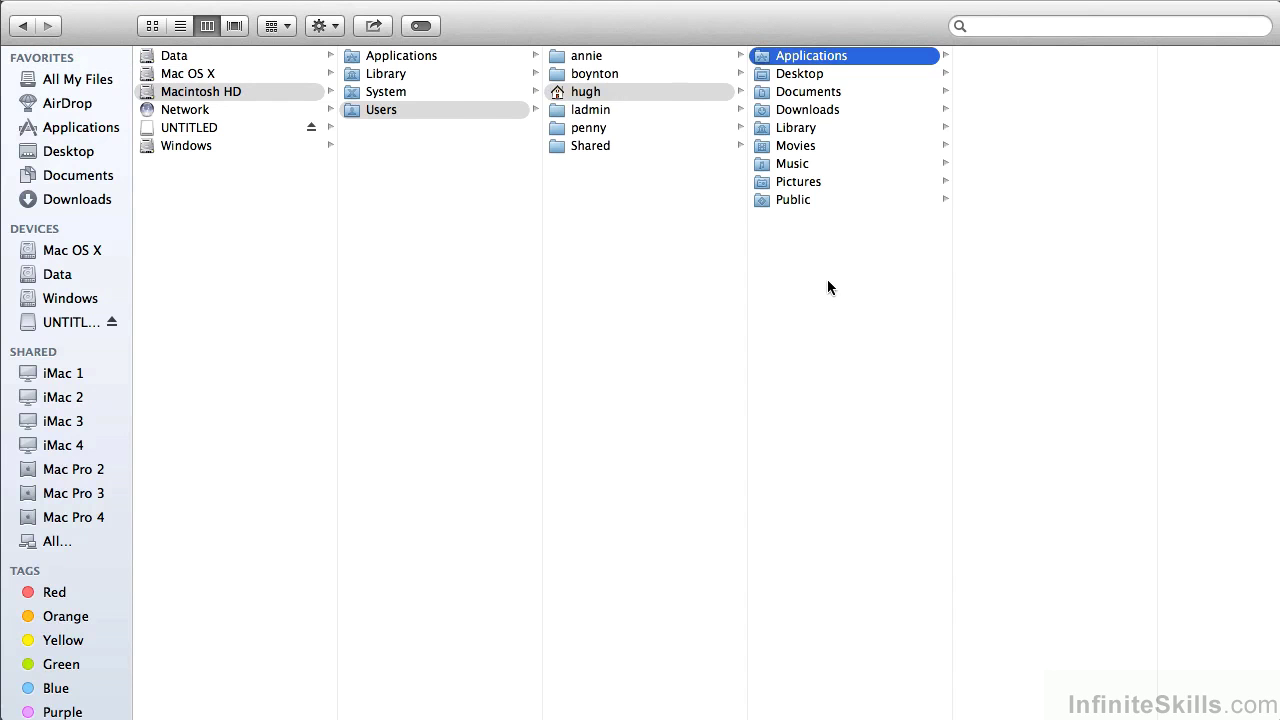
- Create another new folder in the user's home folder and name it Sites
scroll(780, 284, right, 2)
click(480, 99)
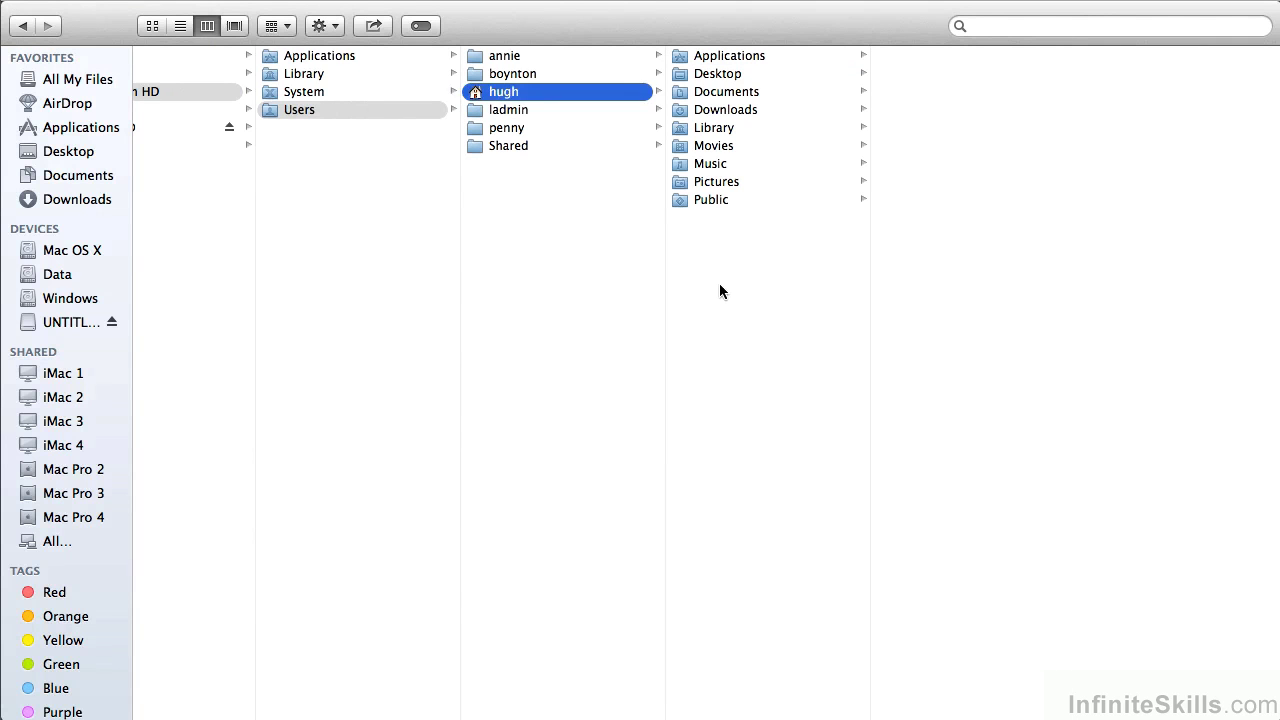
key(super+shift+n)
text(Sites)
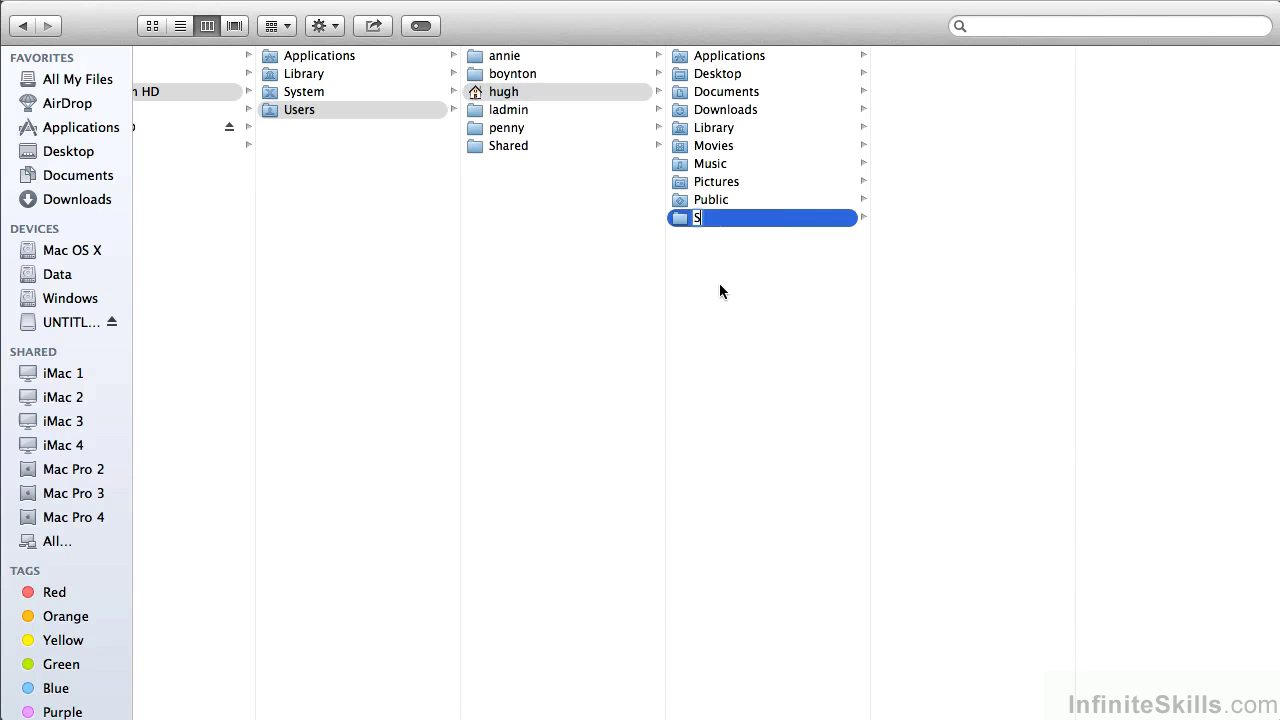
key(Return)
scroll(678, 219, left, 1)
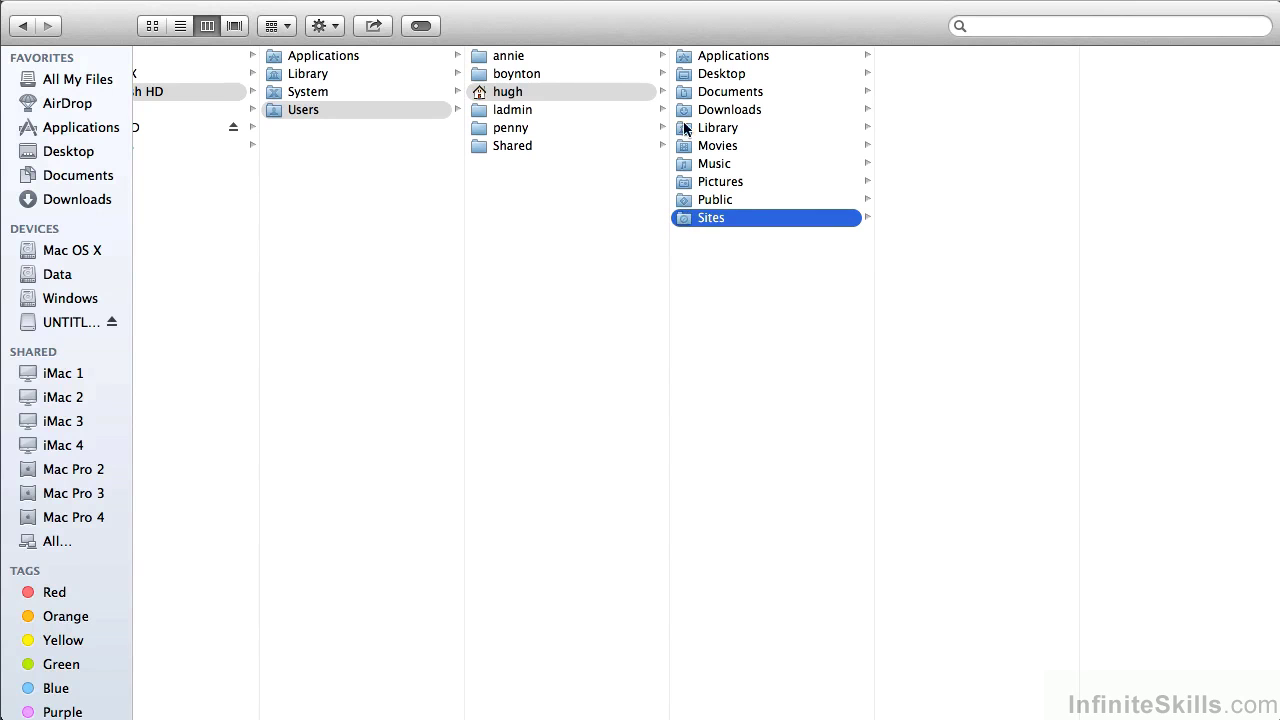
- Leave full screen with Desktop selected, move the Finder window aside and create a folder with its default name on the desktop
click(688, 75)
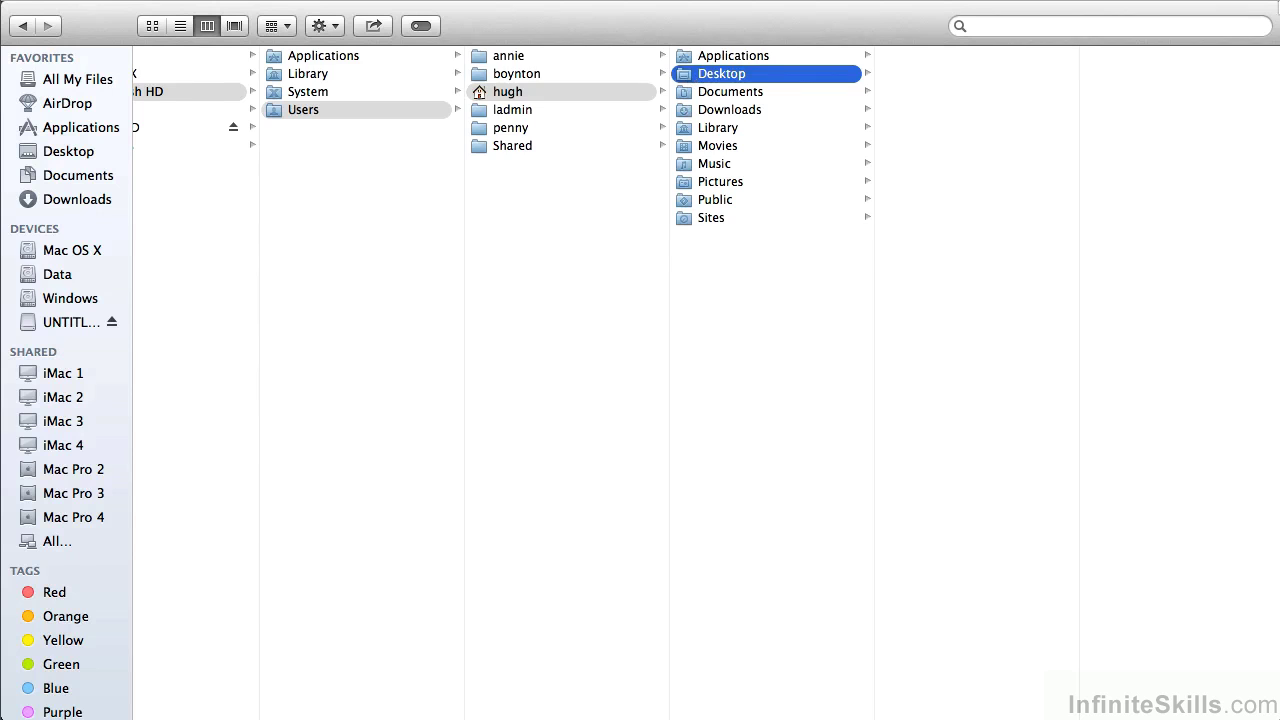
click(1252, 13)
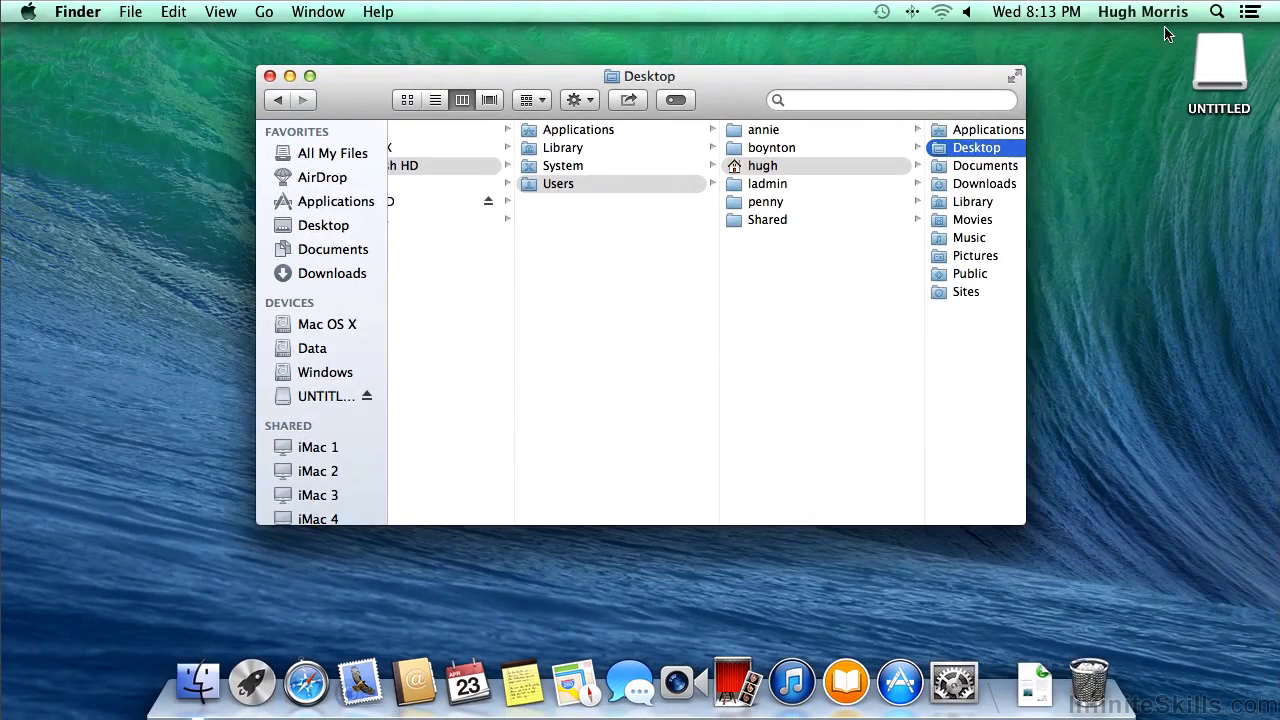
drag(862, 73, 624, 67)
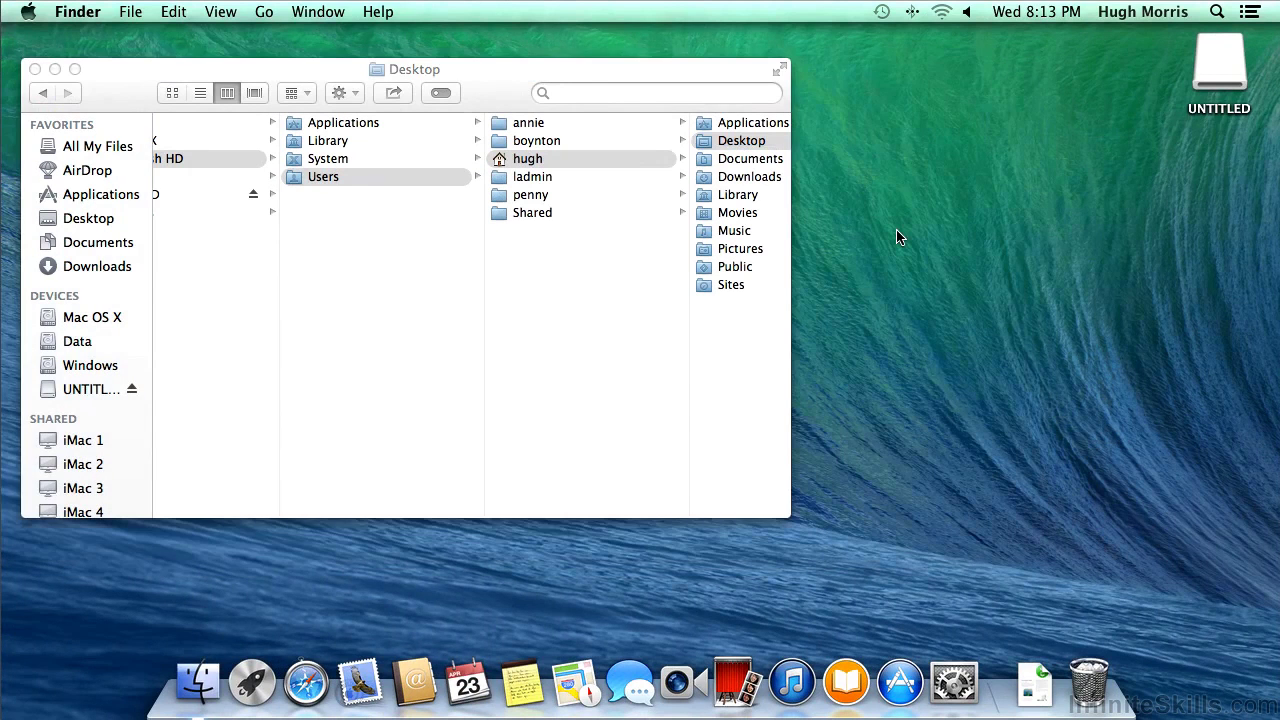
key(super+shift+n)
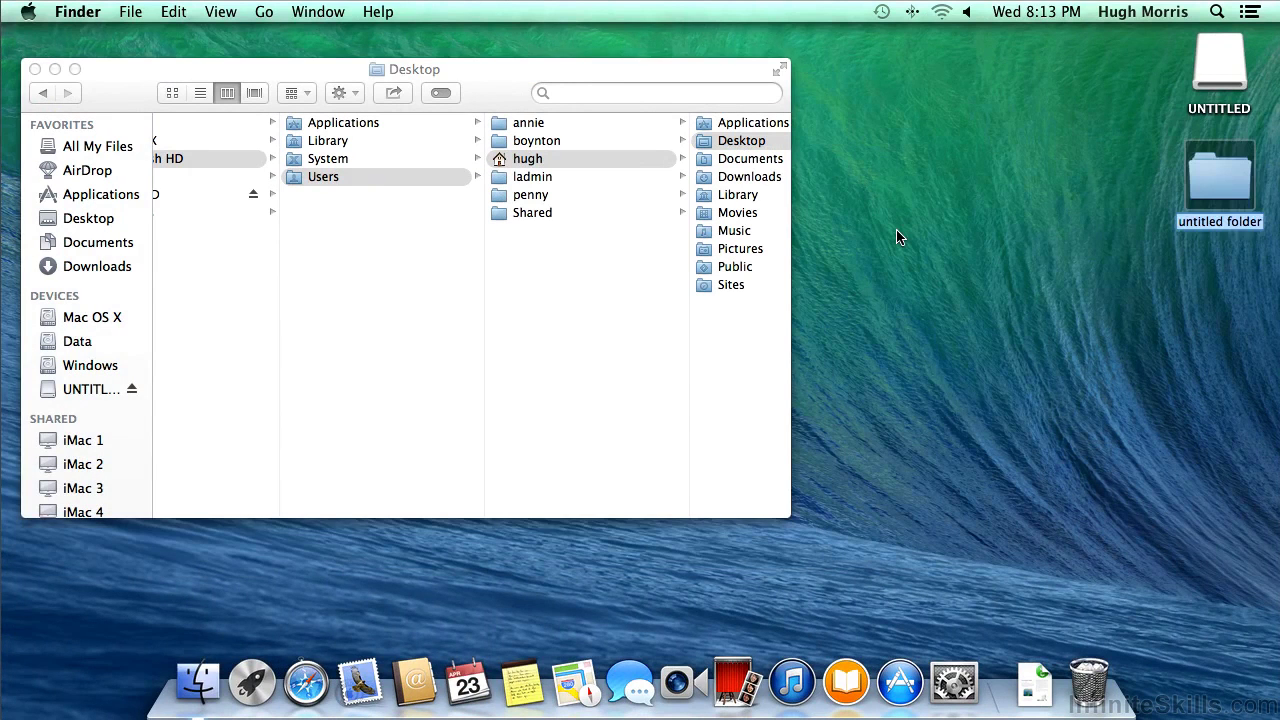
click(899, 236)
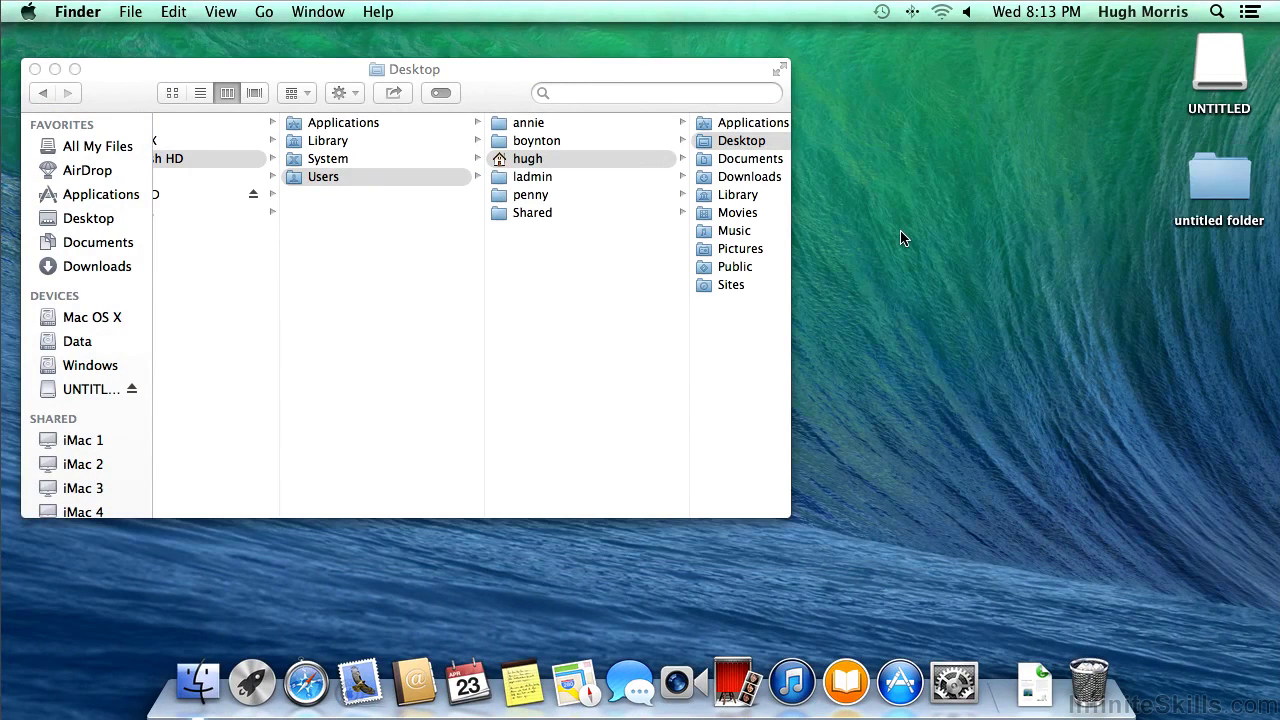
- Open the Desktop folder inside the home folder and create a second folder there with its default name
click(527, 160)
click(734, 142)
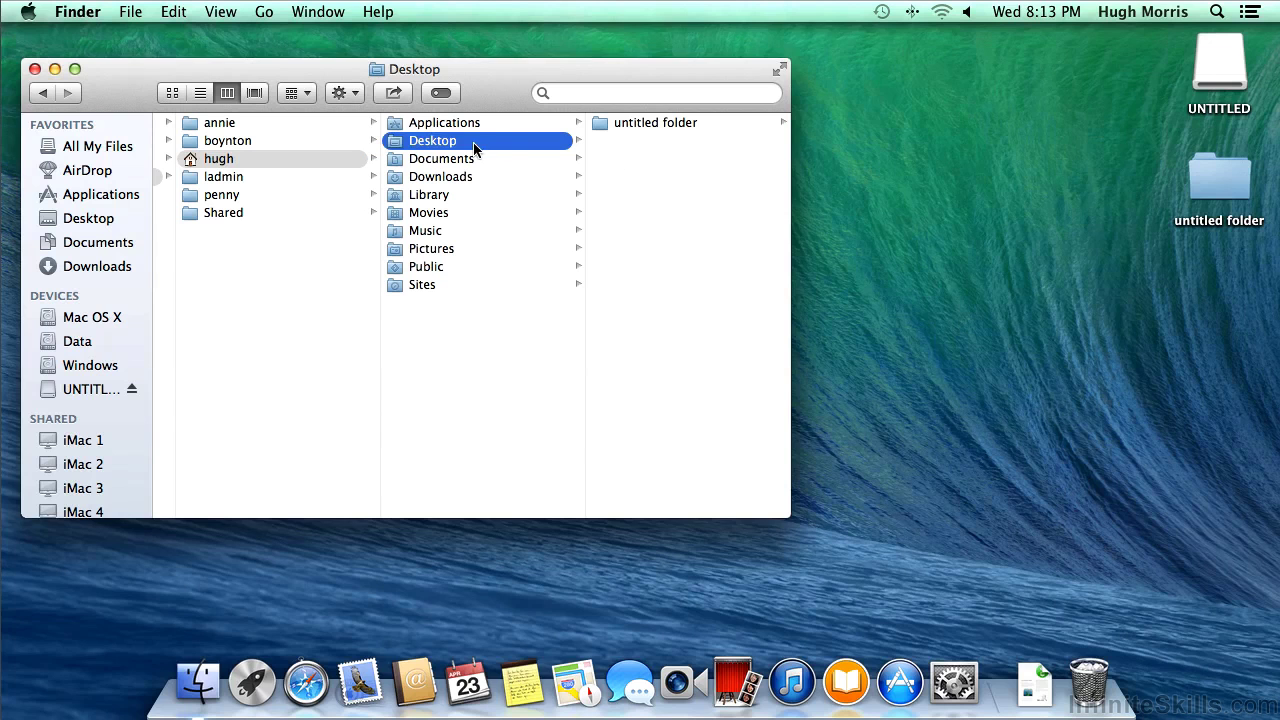
key(super+shift+n)
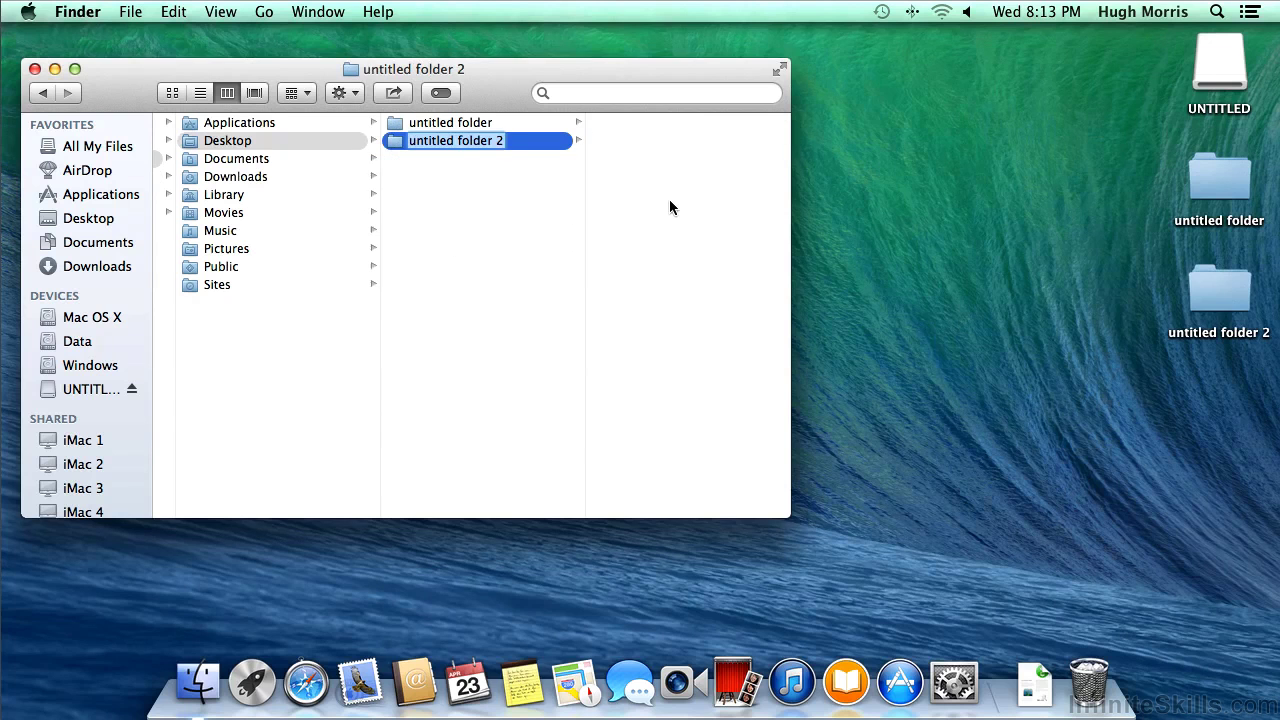
click(459, 158)
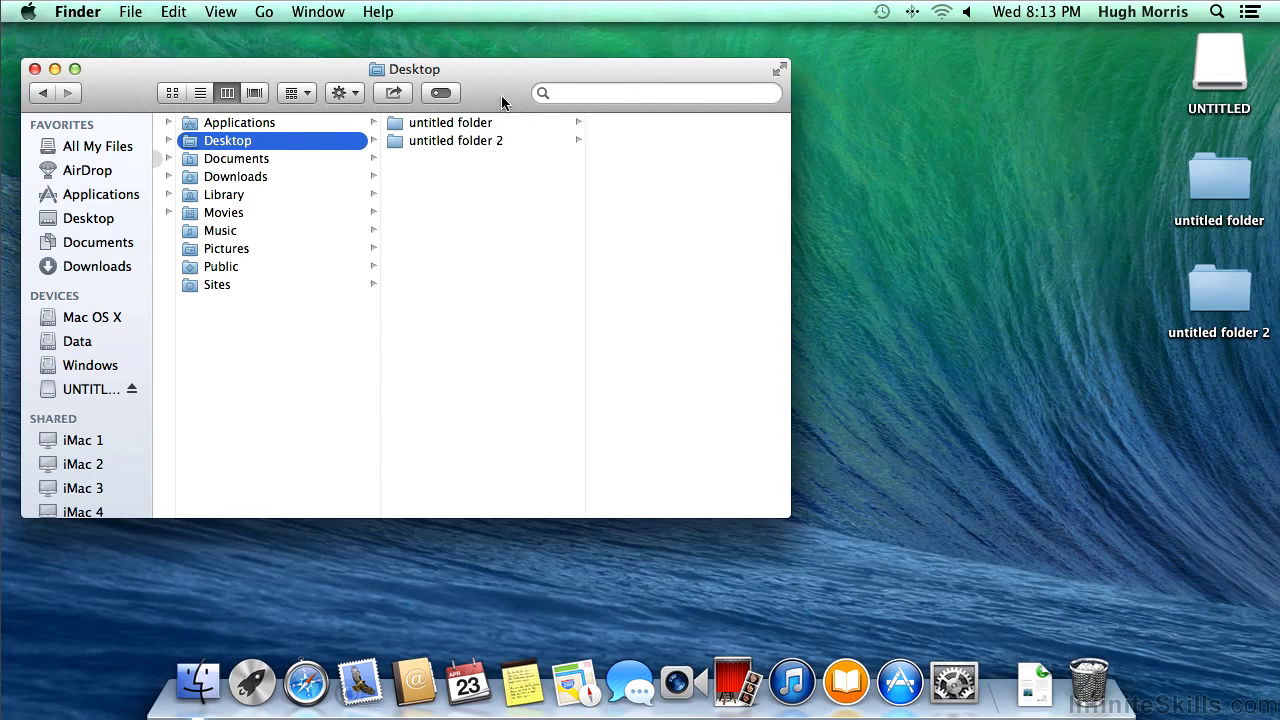
- Reposition the Finder window, show the Drop Box in the user's Public folder and move untitled folder 2 to a free desktop area
drag(500, 103, 571, 89)
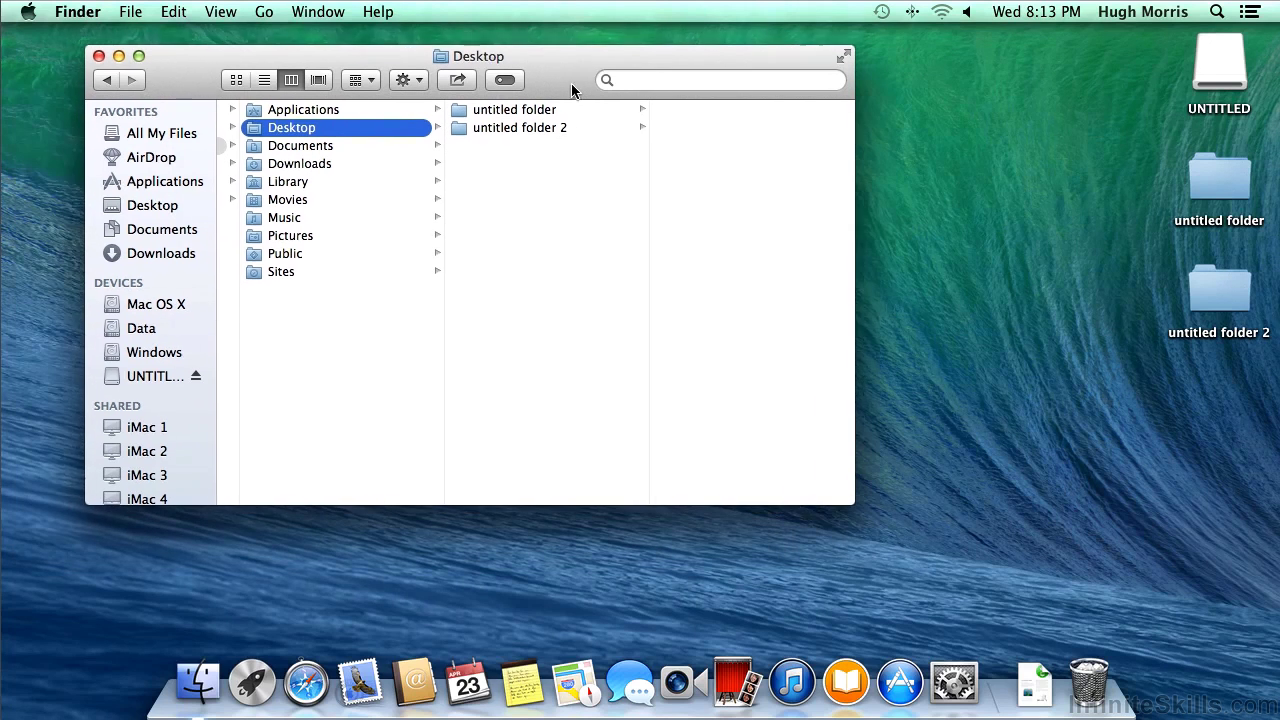
click(281, 261)
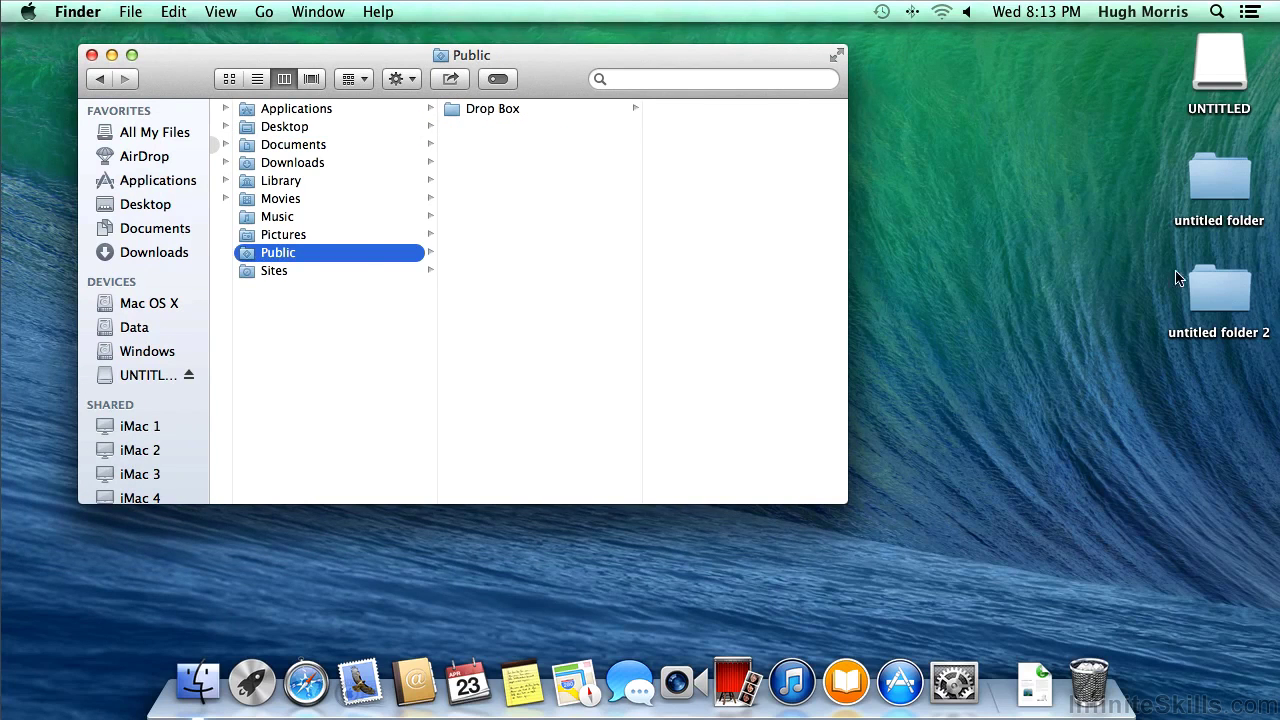
drag(1204, 280, 1145, 375)
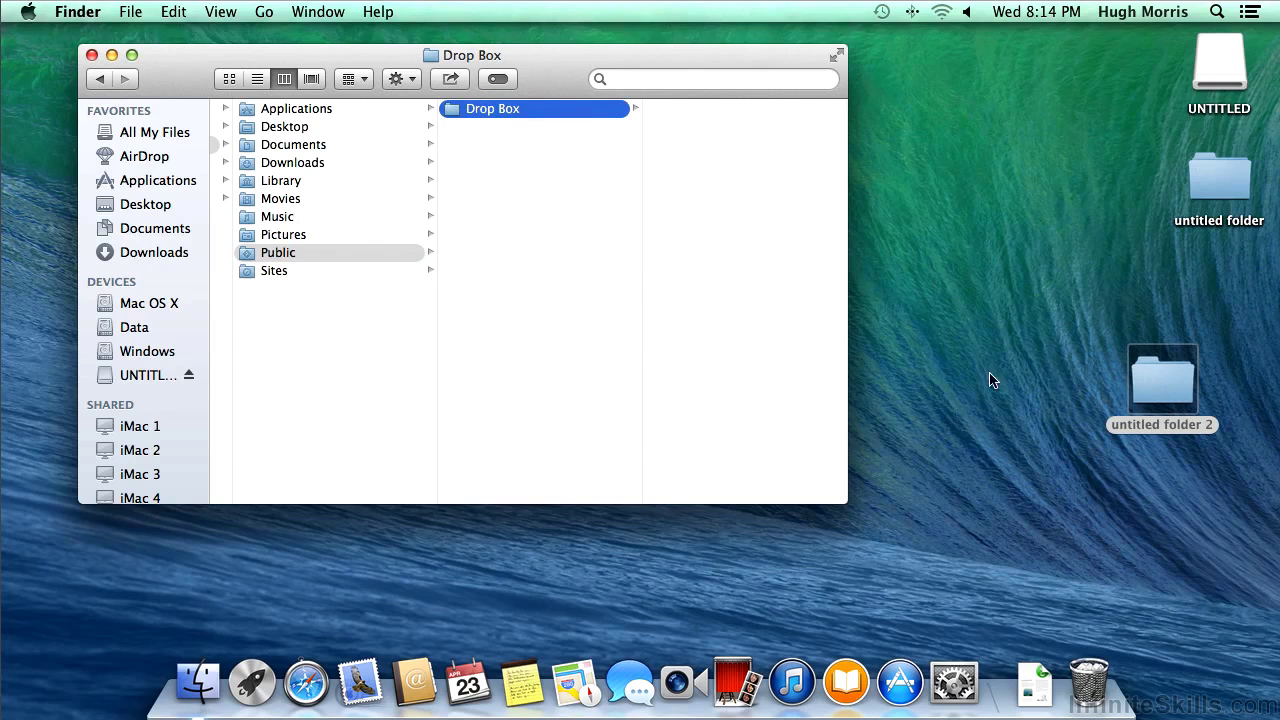
- Copy untitled folder 2 into the Drop Box in the Public folder of the user listed just above Shared, accepting the visibility warning
scroll(328, 392, left, 3)
scroll(328, 392, left, 4)
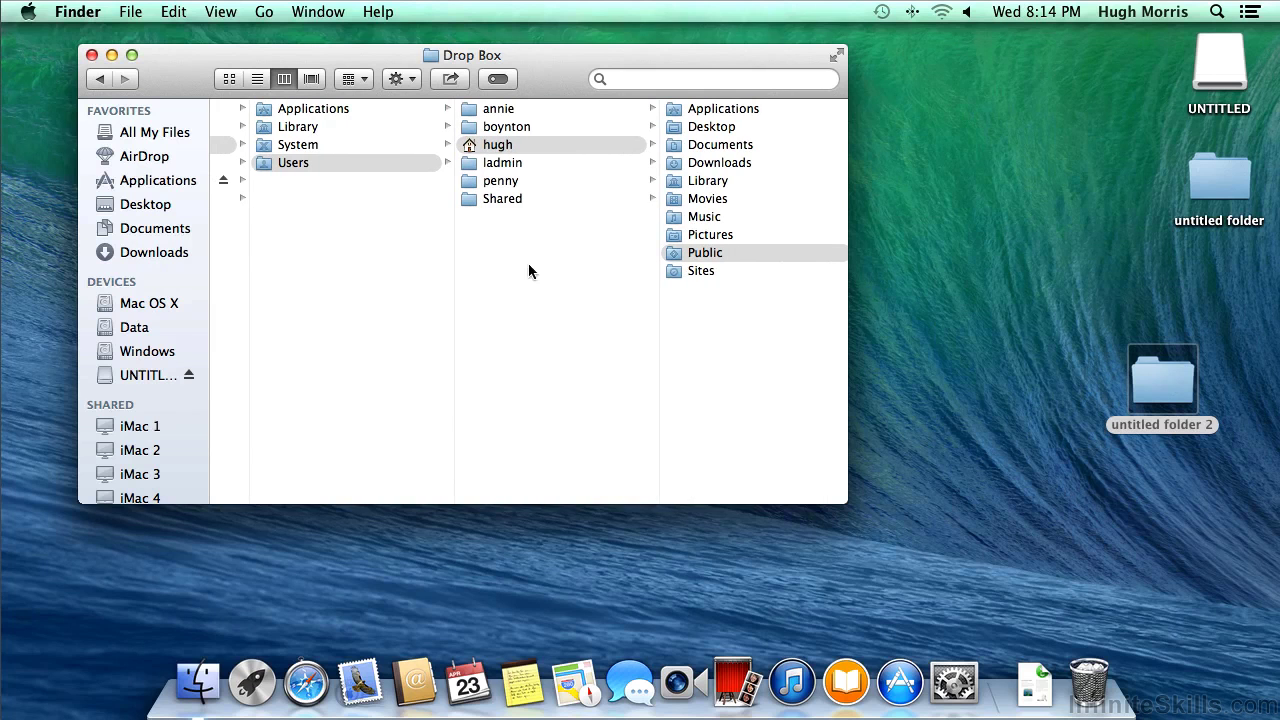
click(501, 182)
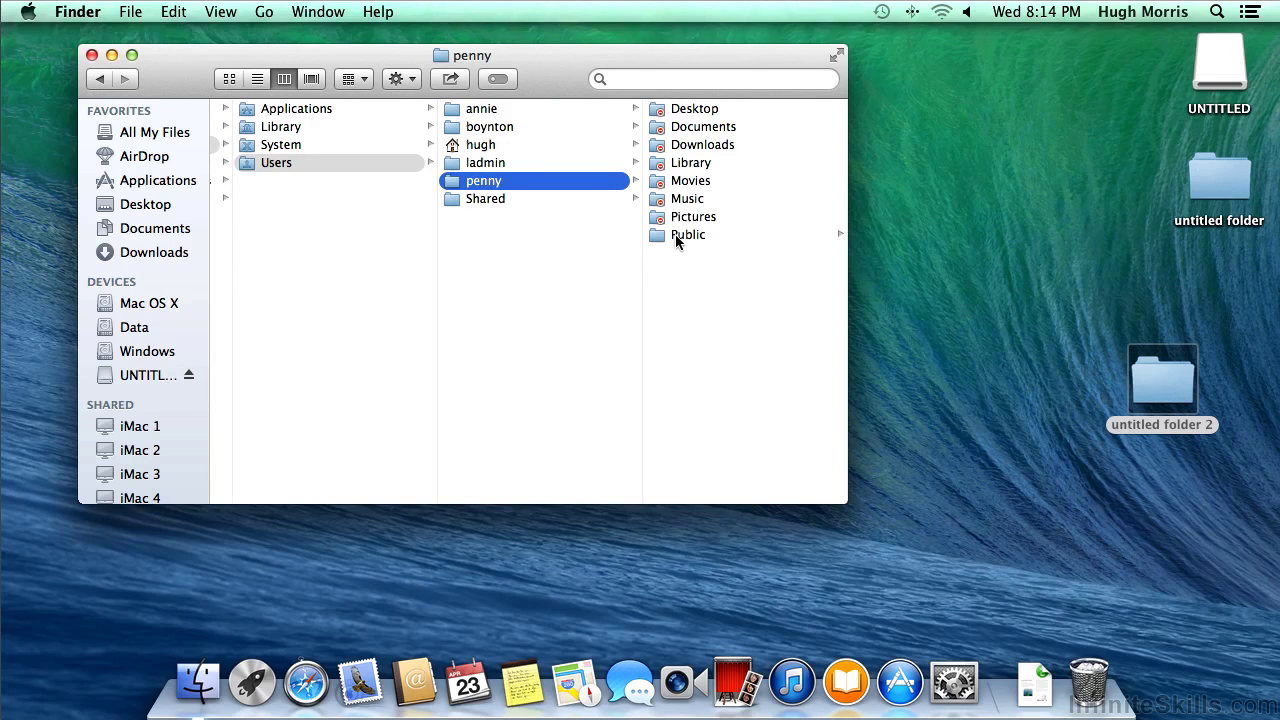
click(675, 234)
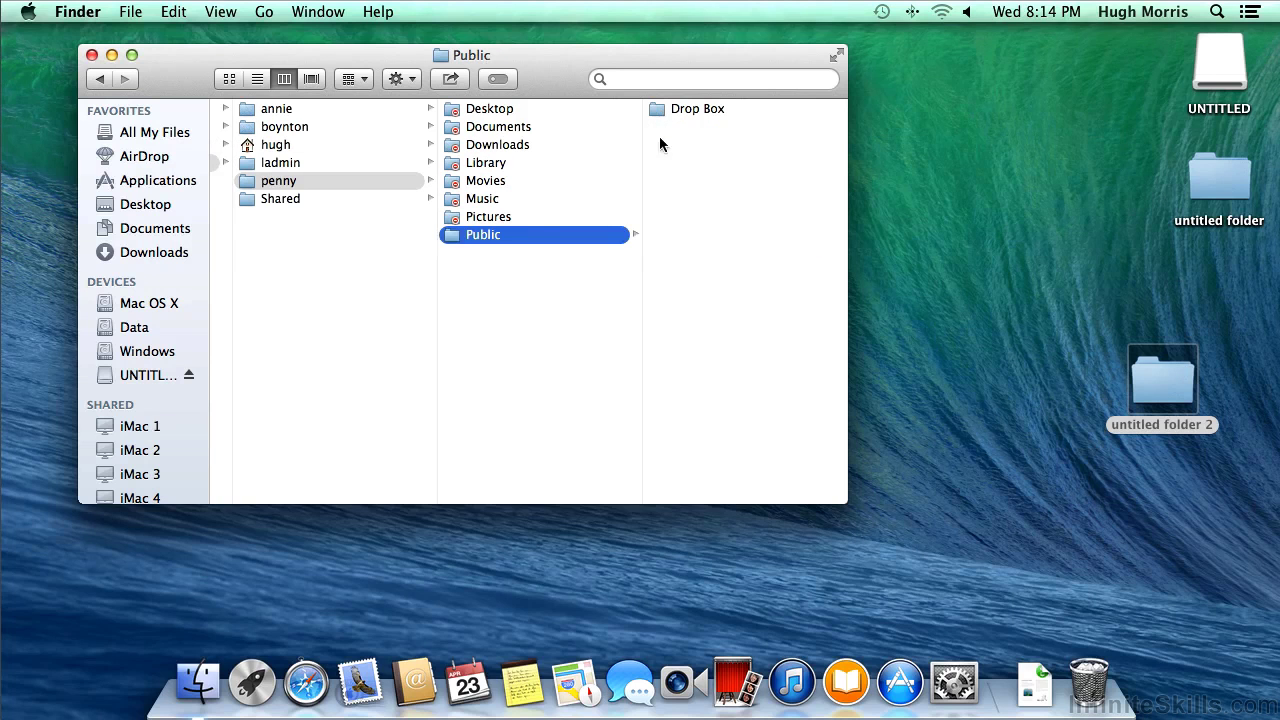
click(658, 108)
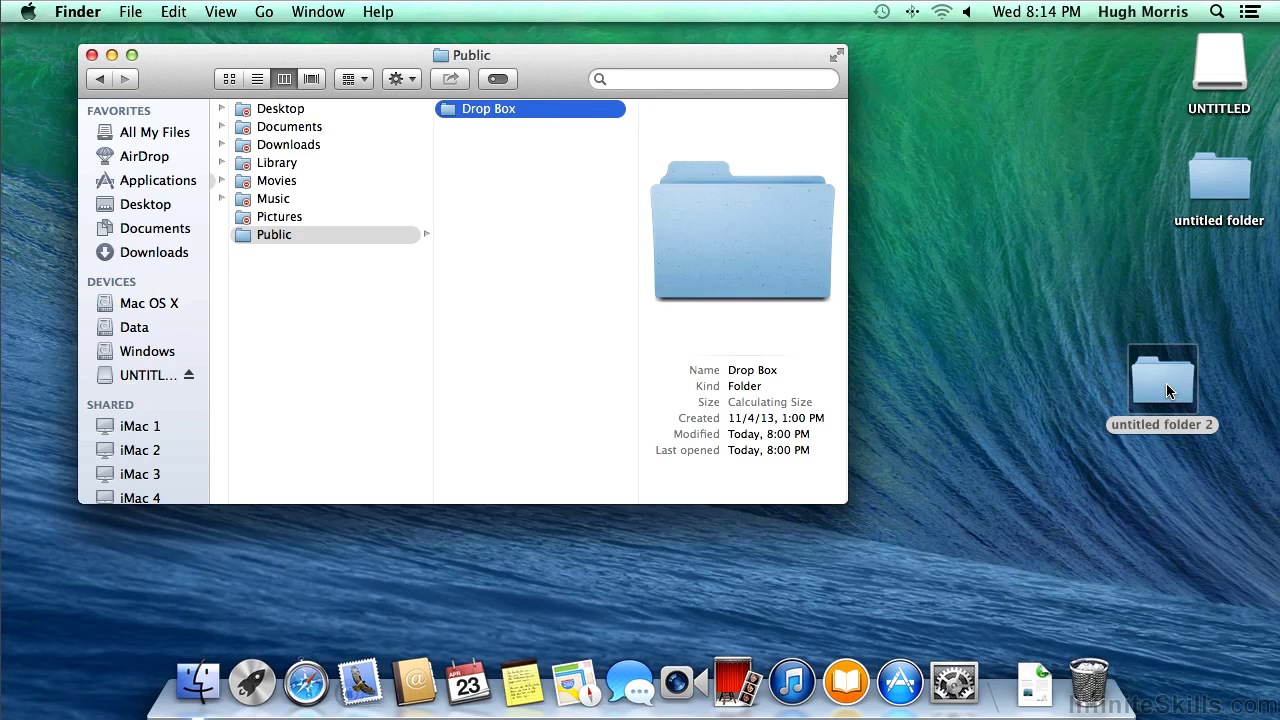
drag(1166, 383, 498, 113)
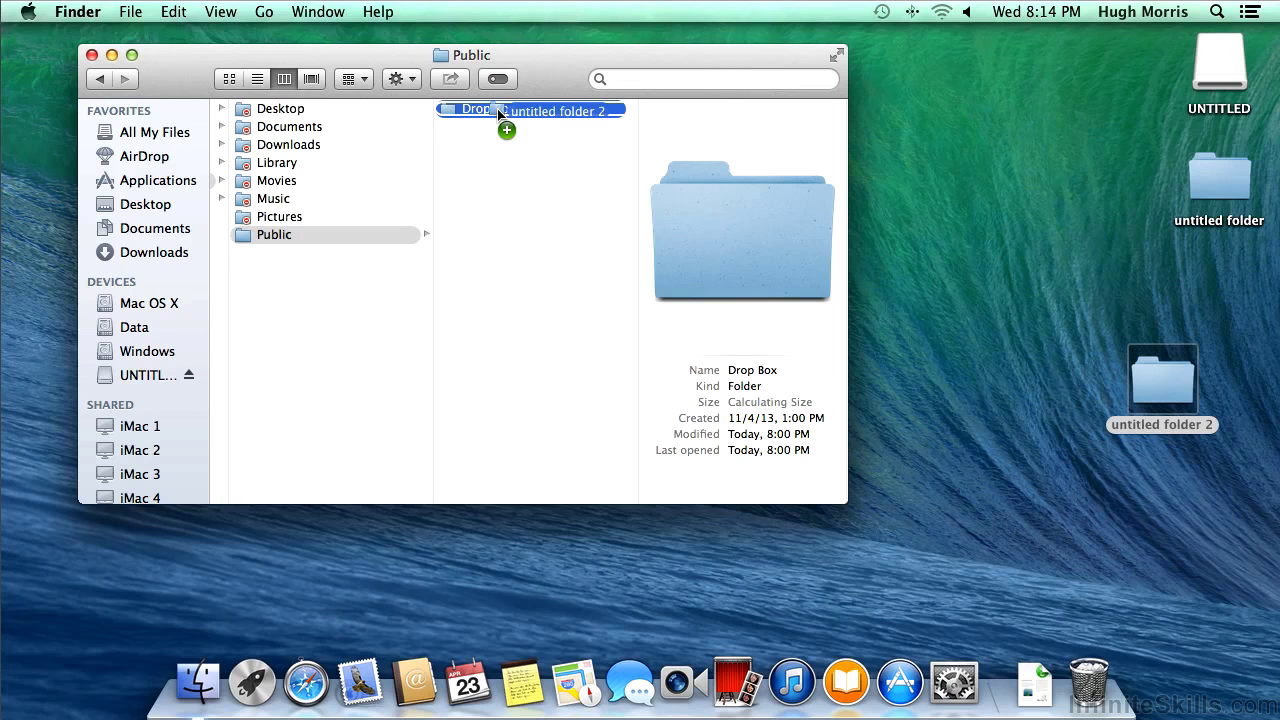
drag(498, 113, 497, 115)
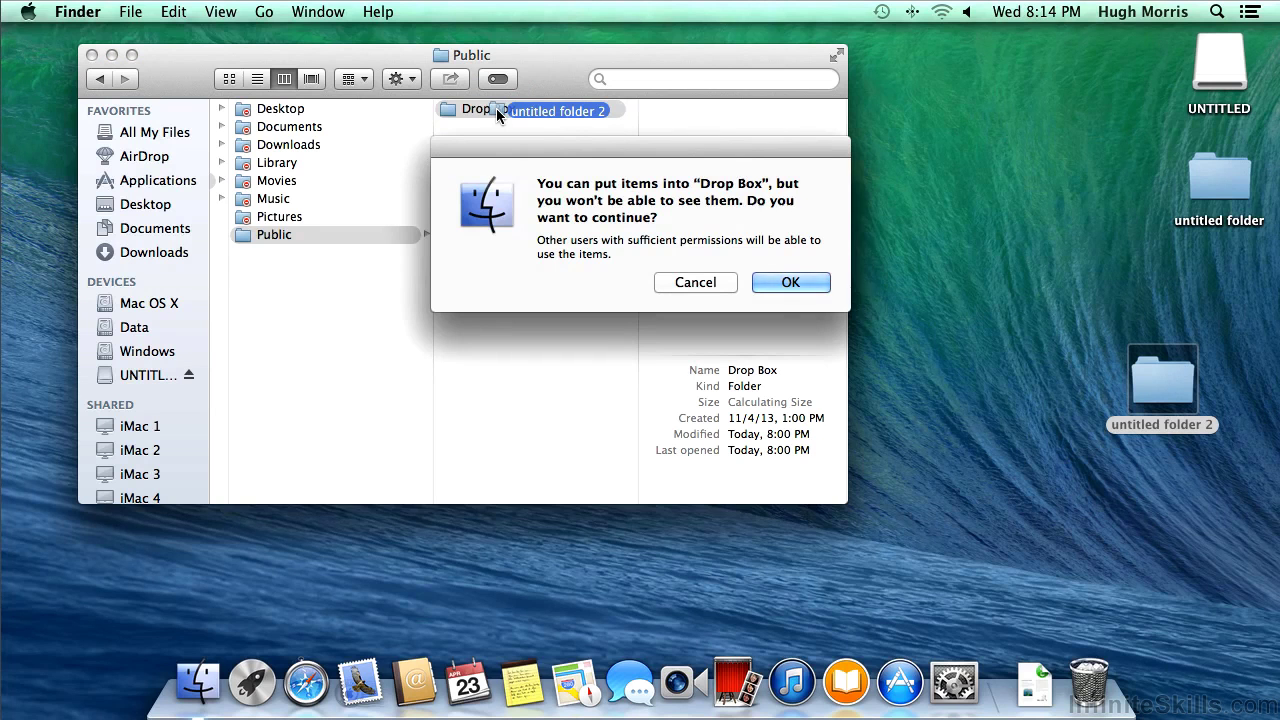
click(767, 288)
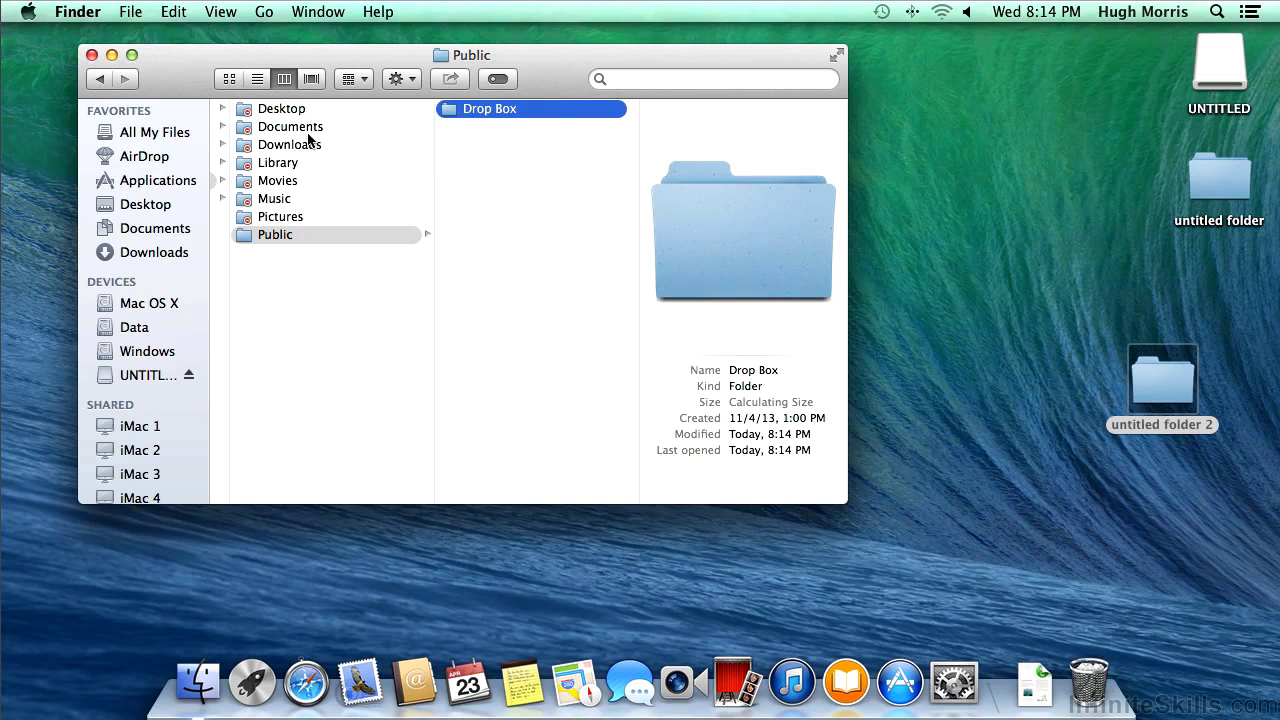
- Log out of the current user account, keeping the option to reopen windows when logging back in
click(28, 11)
click(50, 286)
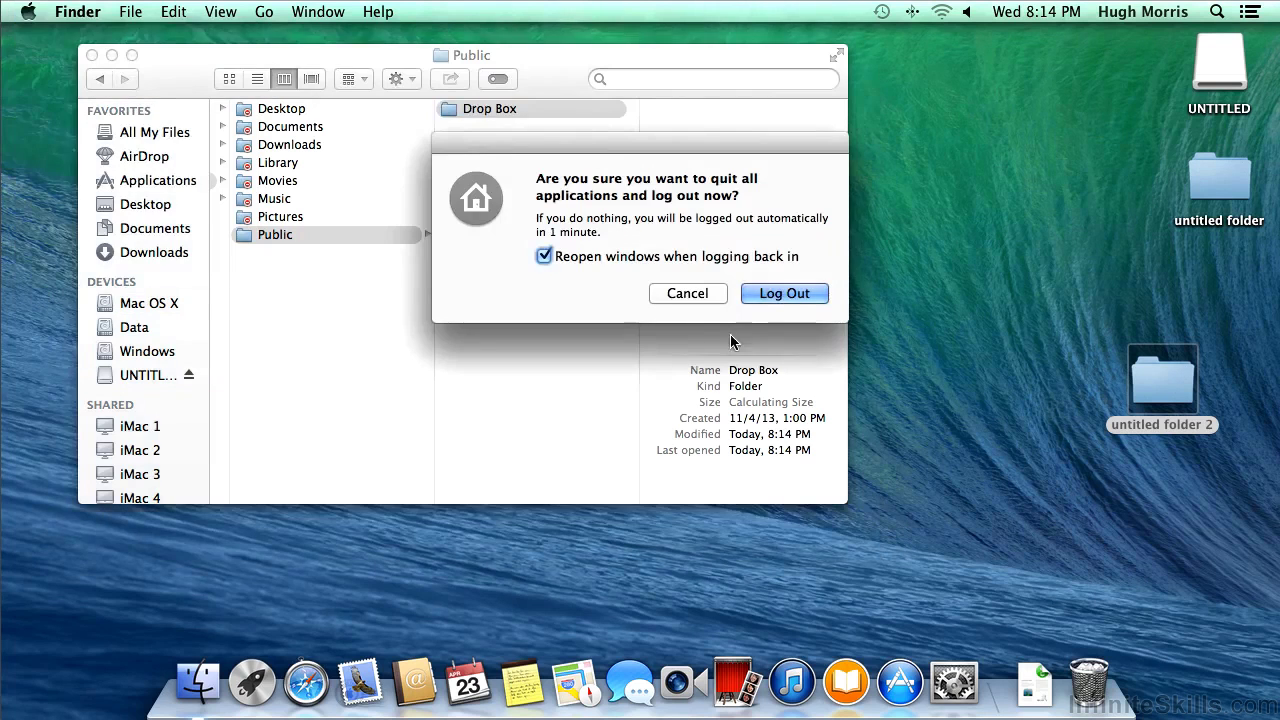
click(760, 292)
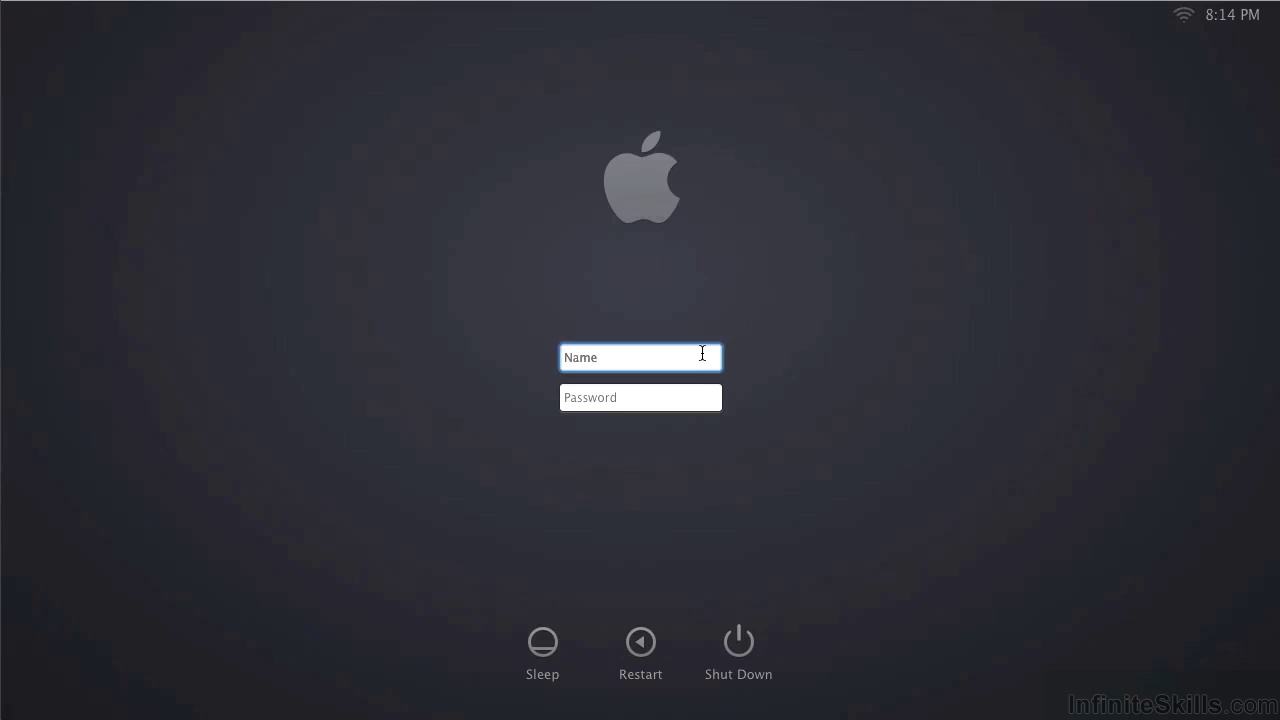
- Log in to the Drop Box owner's account with the account name and password, and skip signing in with an Apple ID
text(penny)
key(Tab)
text(********)
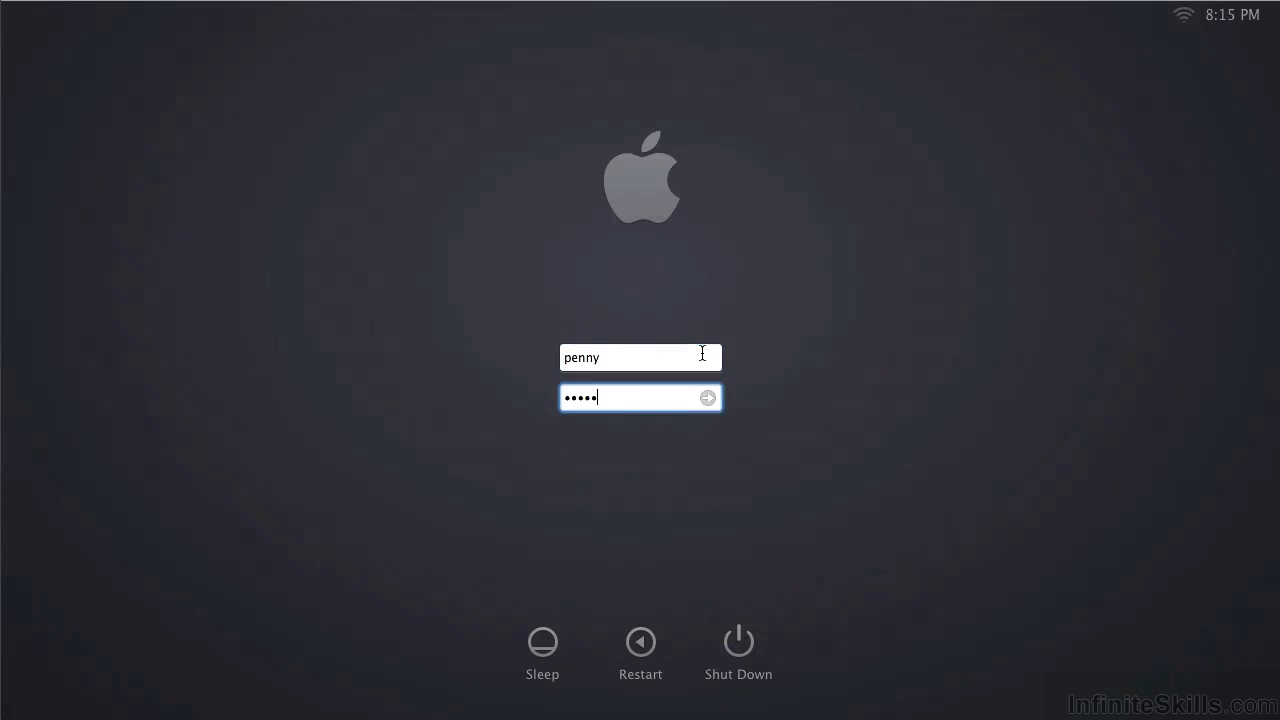
key(Return)
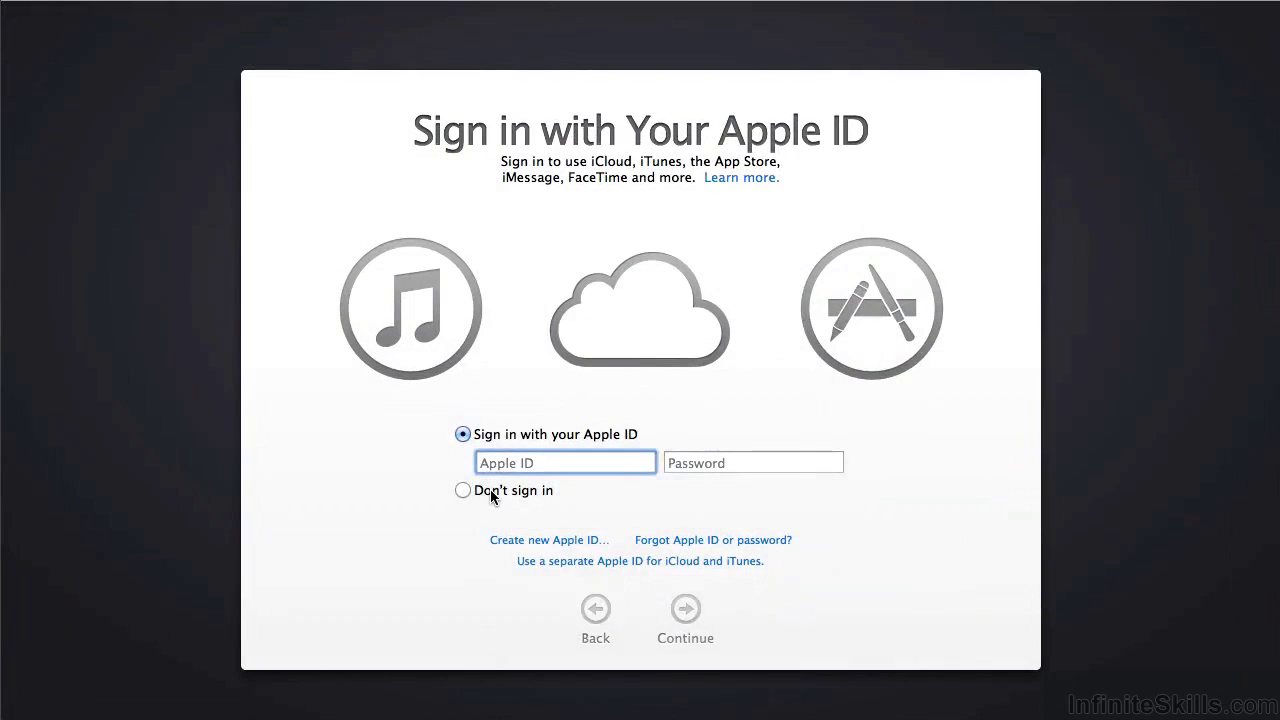
click(490, 492)
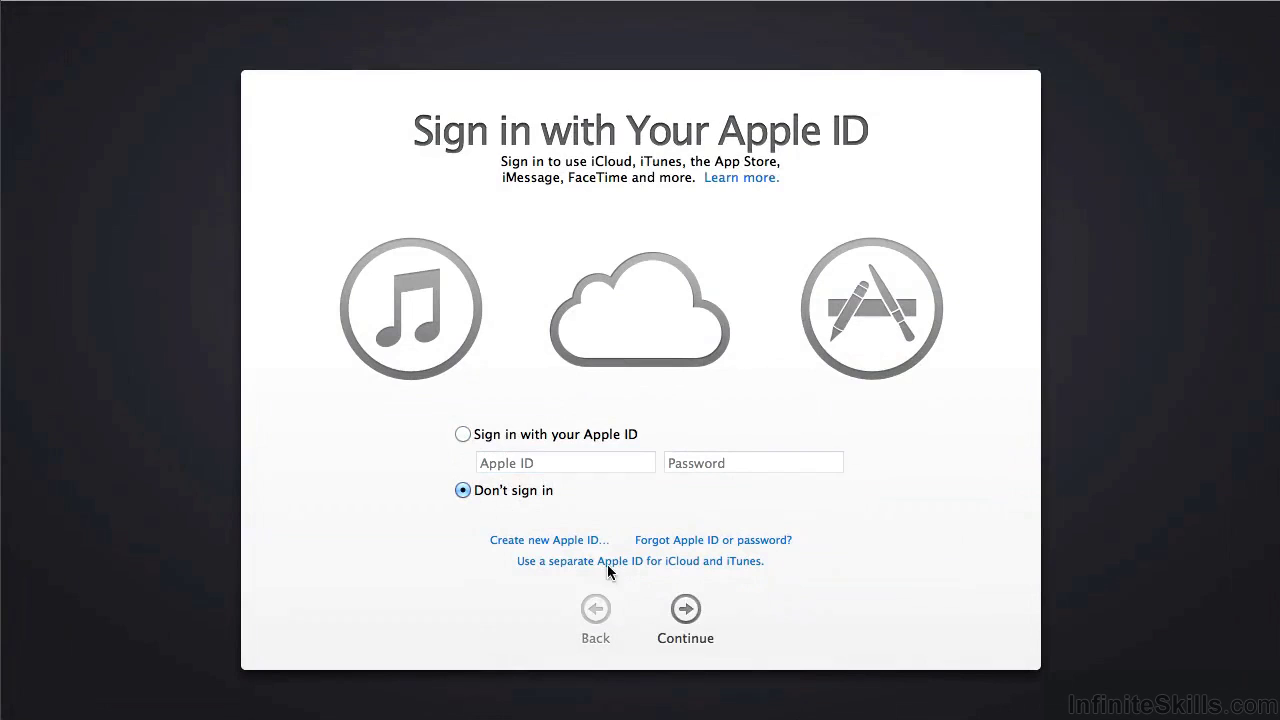
click(686, 616)
click(788, 177)
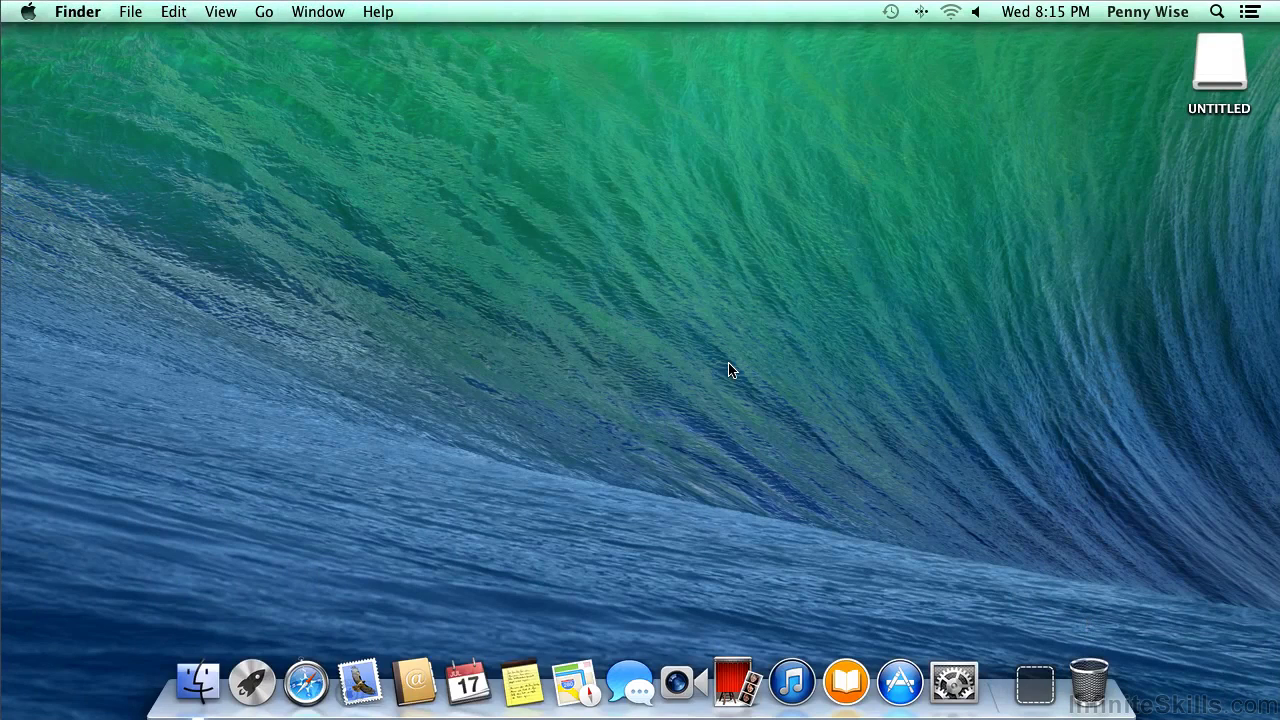
- Open this user's home folder and go to the Drop Box inside Public
key(super+shift+h)
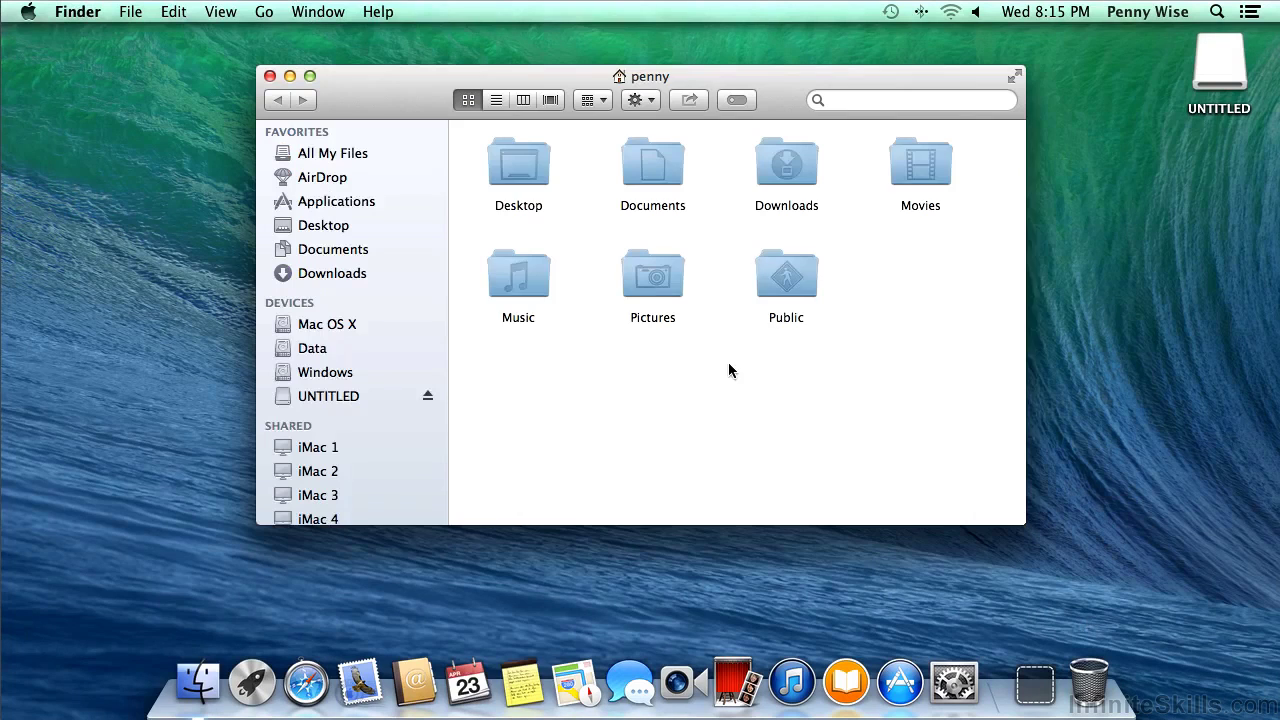
double_click(768, 284)
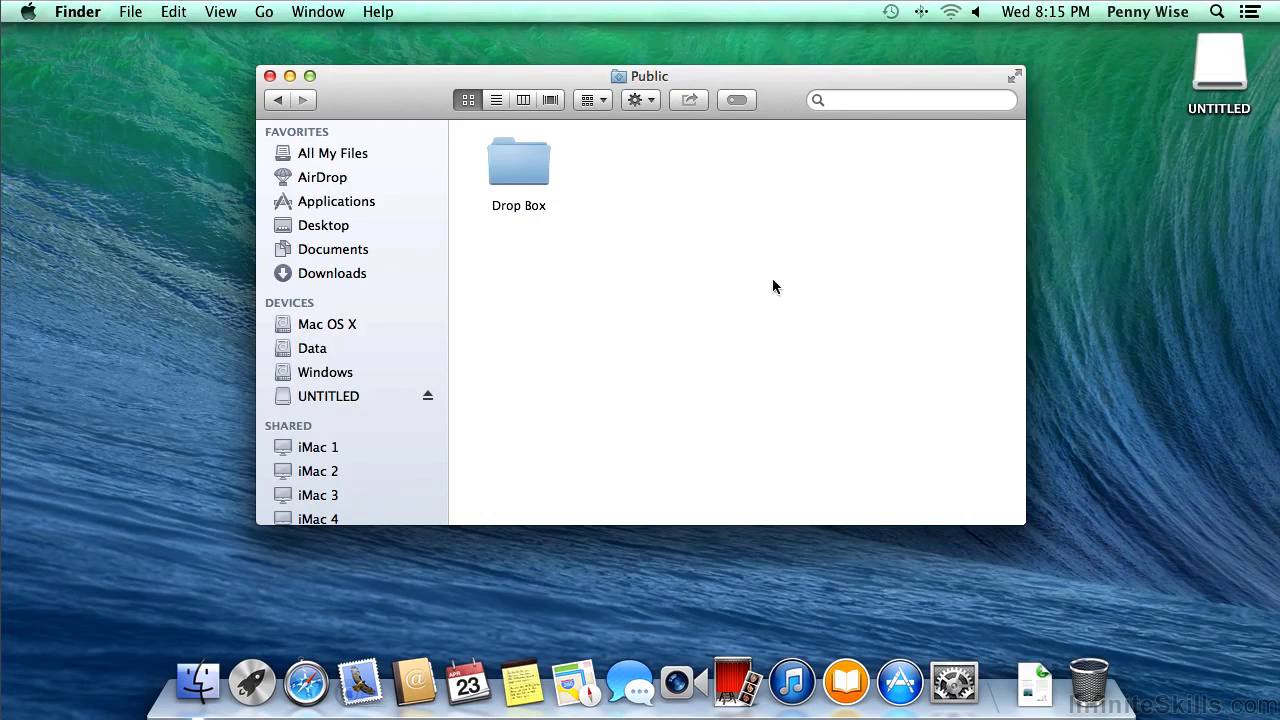
double_click(522, 177)
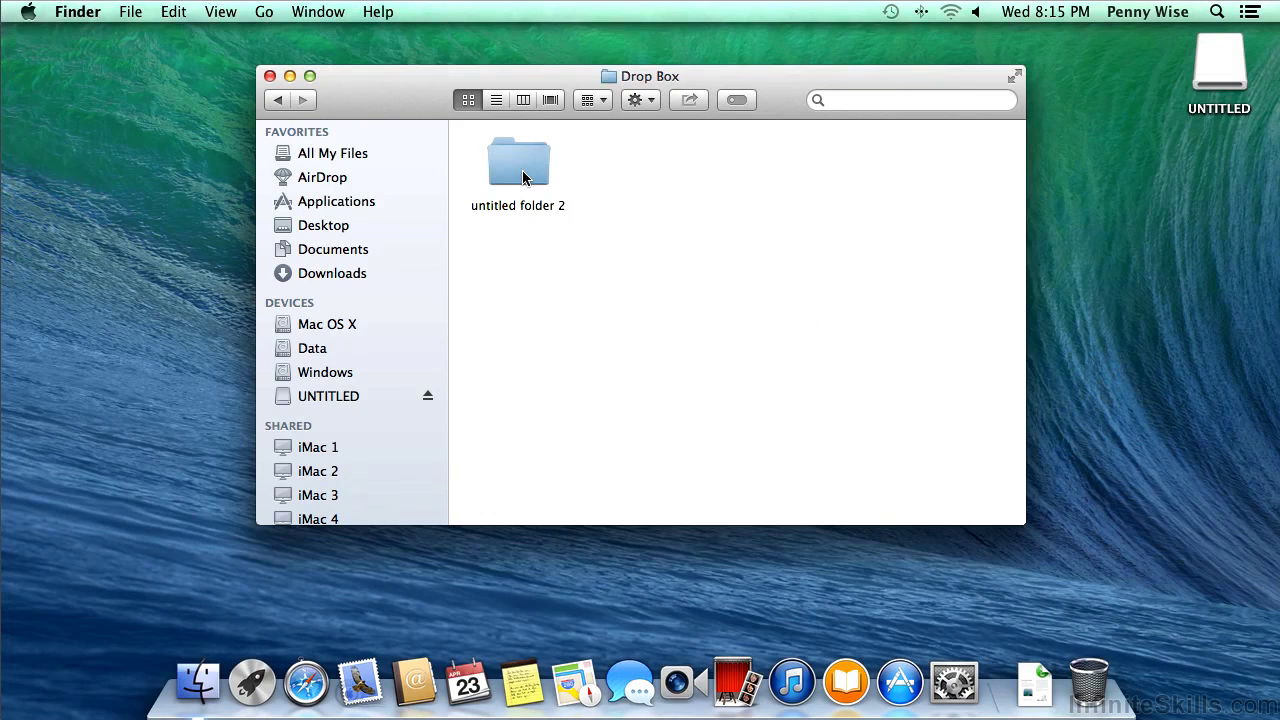
- Show the info of untitled folder 2 and expand its Sharing & Permissions to check the privileges
click(522, 177)
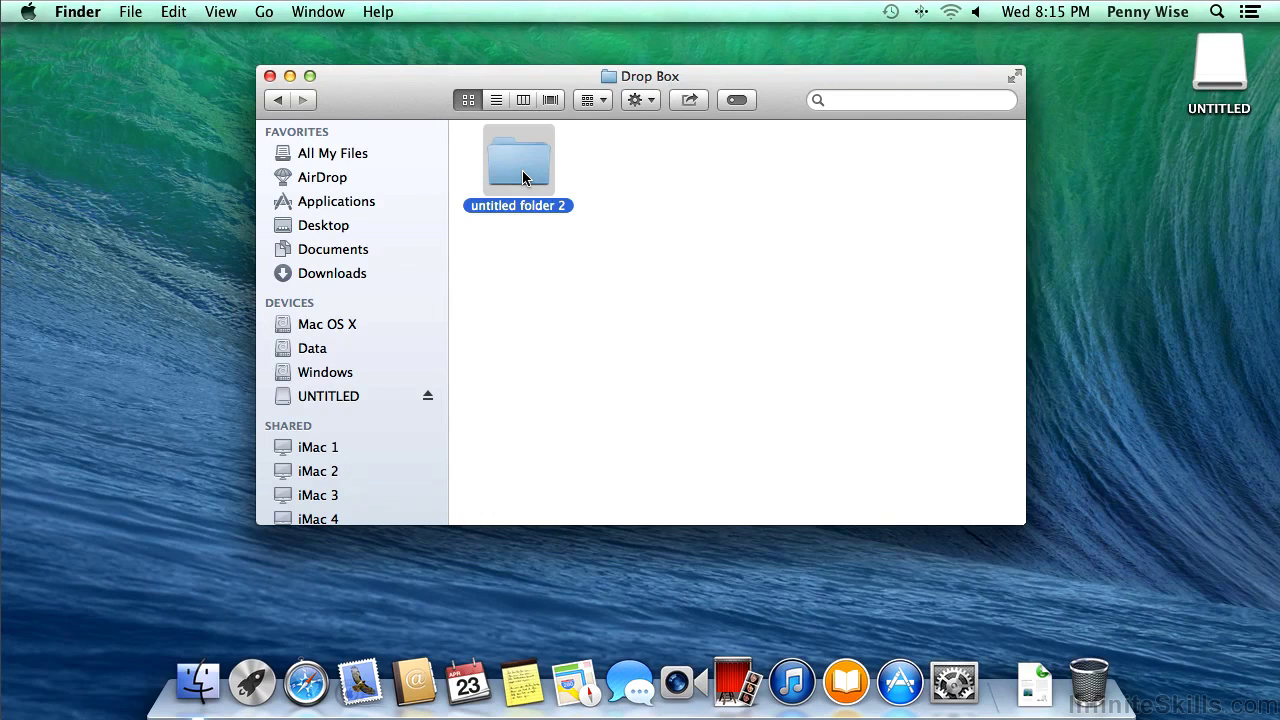
key(super+i)
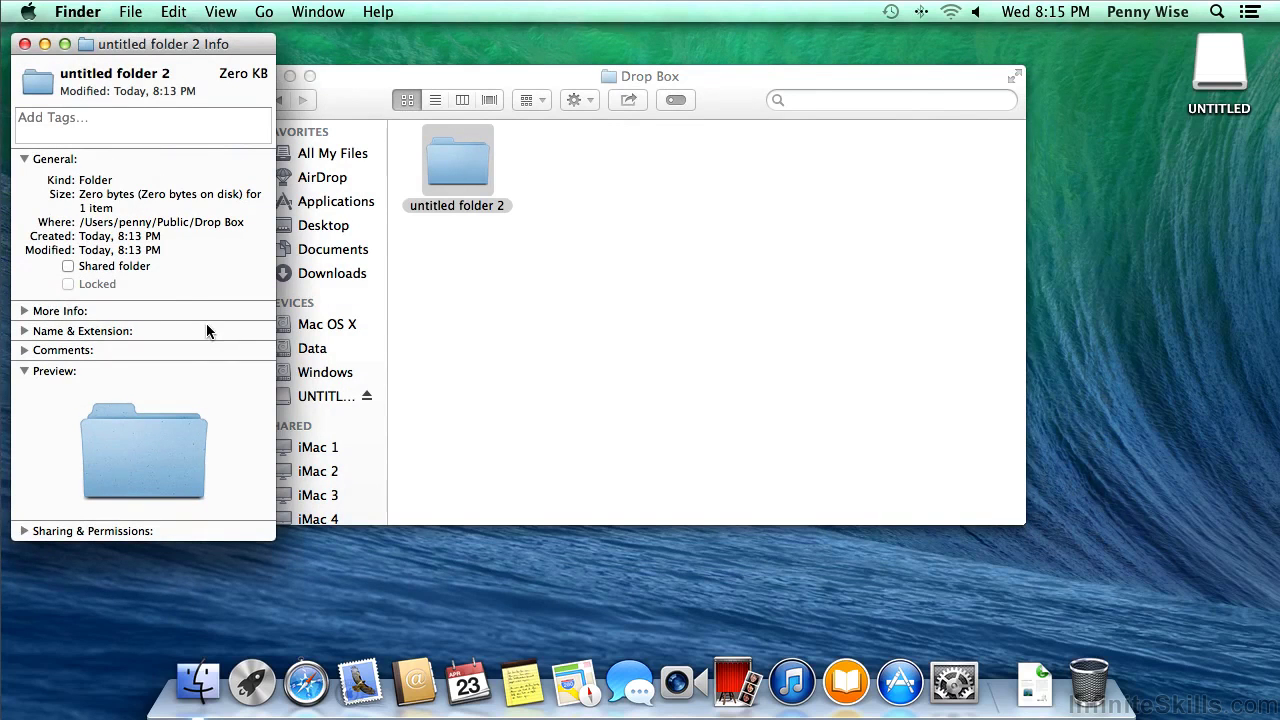
click(24, 531)
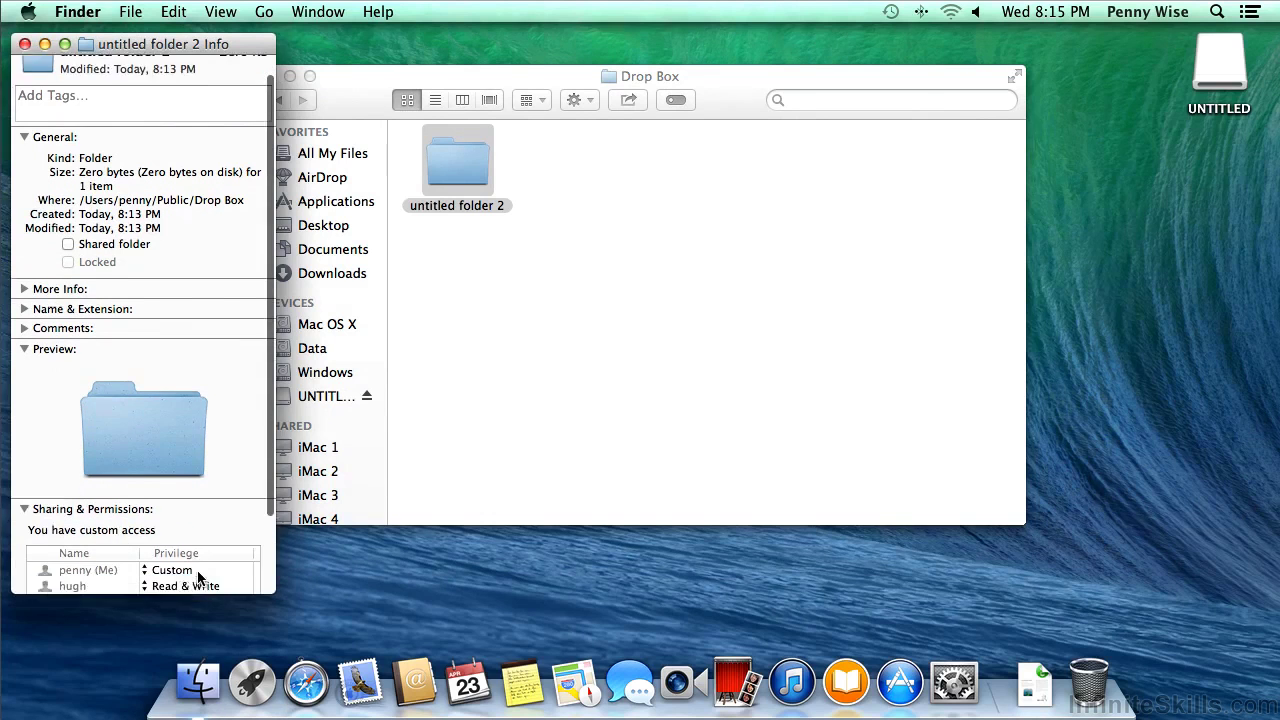